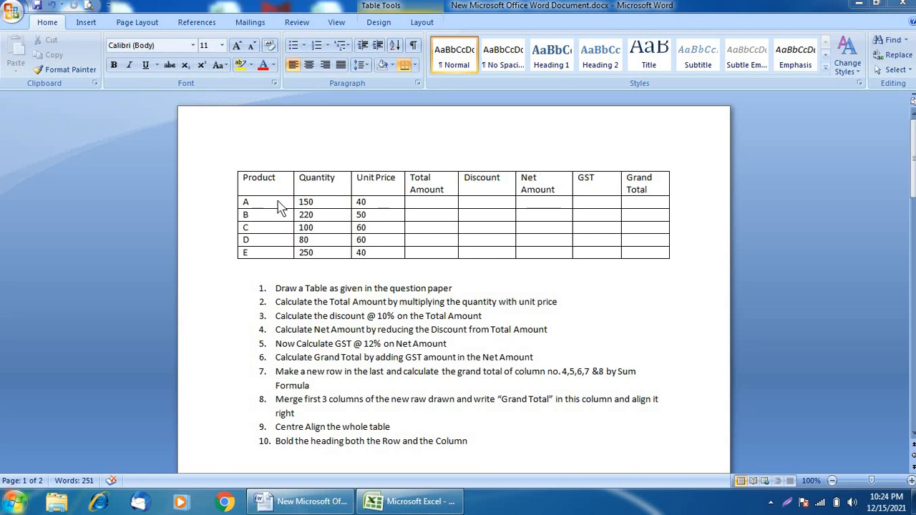
# Switch to the Excel worksheet and apply all borders to the cell range A1:H6
pyautogui.hotkey('alt', 'Tab')
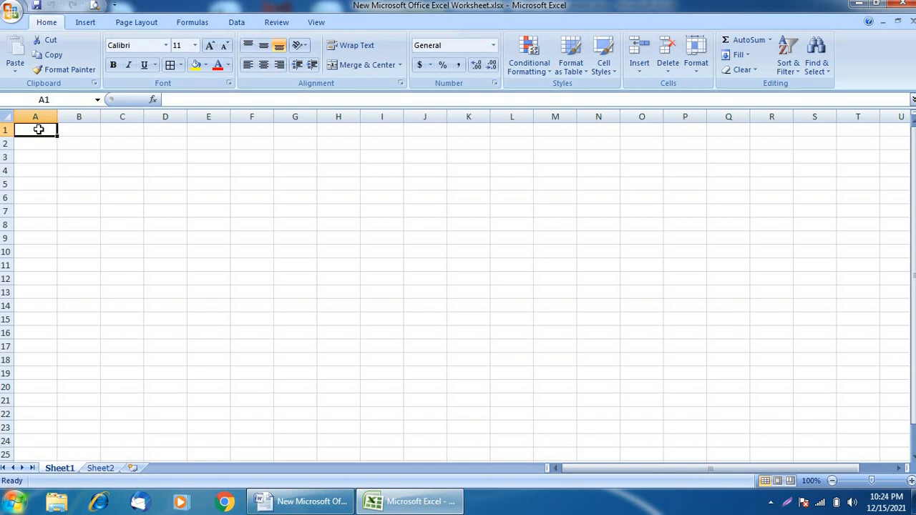
pyautogui.moveTo(40, 129); pyautogui.dragTo(338, 194)
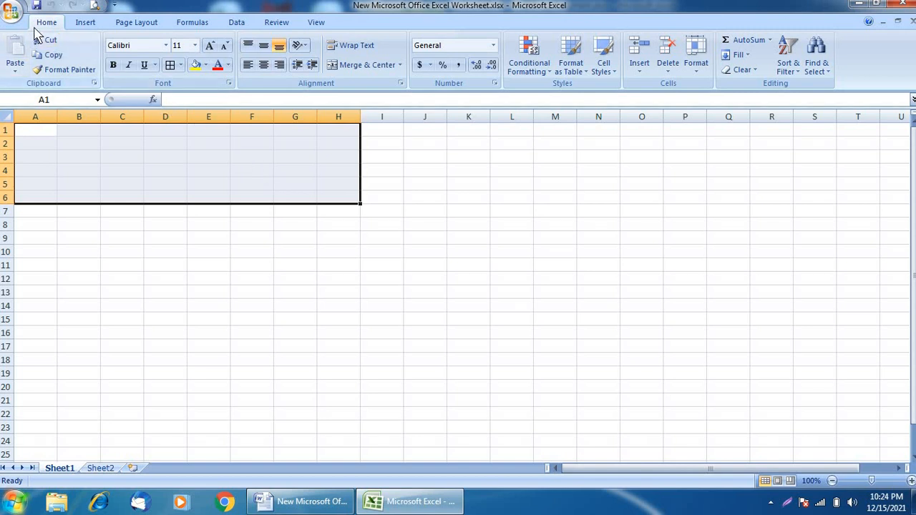
pyautogui.click(183, 66)
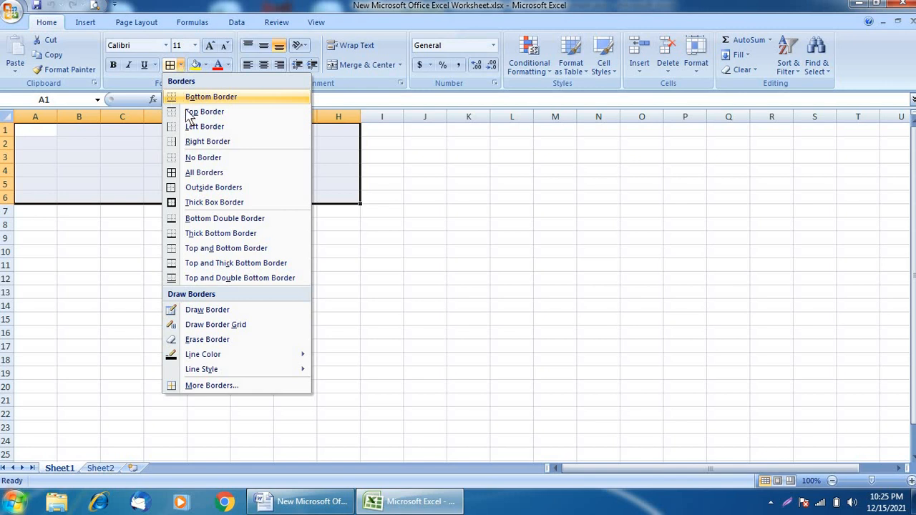
pyautogui.click(195, 175)
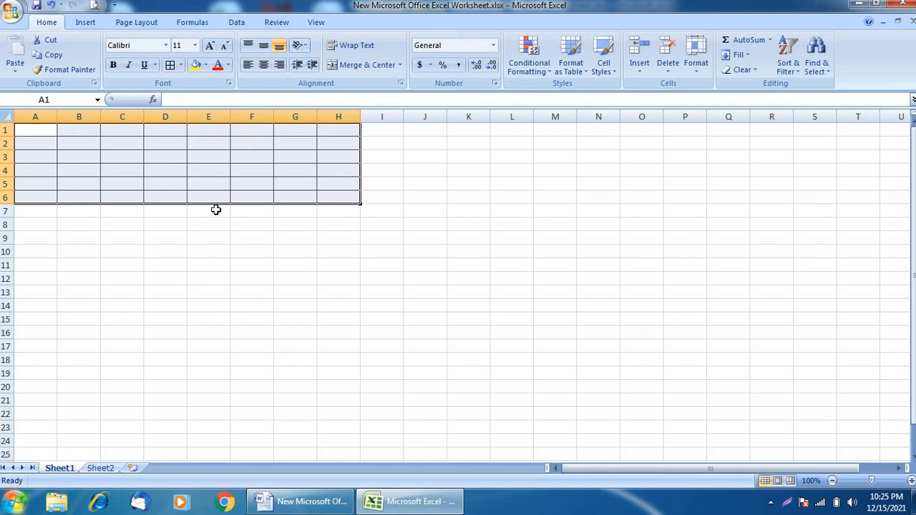
pyautogui.click(140, 238)
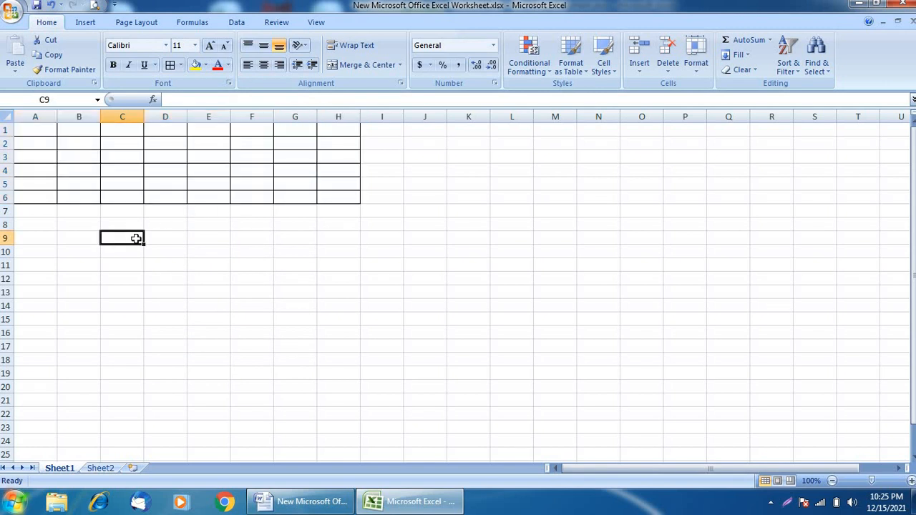
# Check the table headings in the Word document and enter the heading "Product" in cell A1 of the Excel sheet
pyautogui.hotkey('alt', 'Tab')
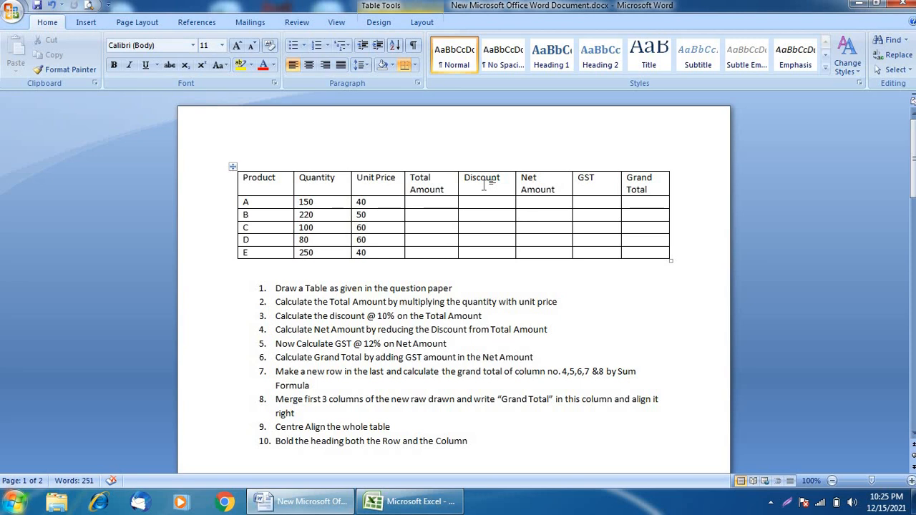
pyautogui.hotkey('alt', 'Tab')
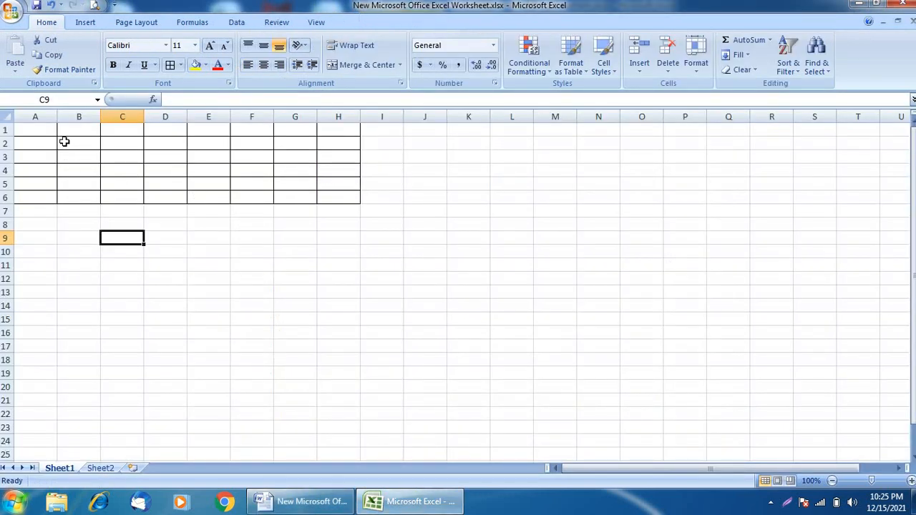
pyautogui.hotkey('alt', 'Tab')
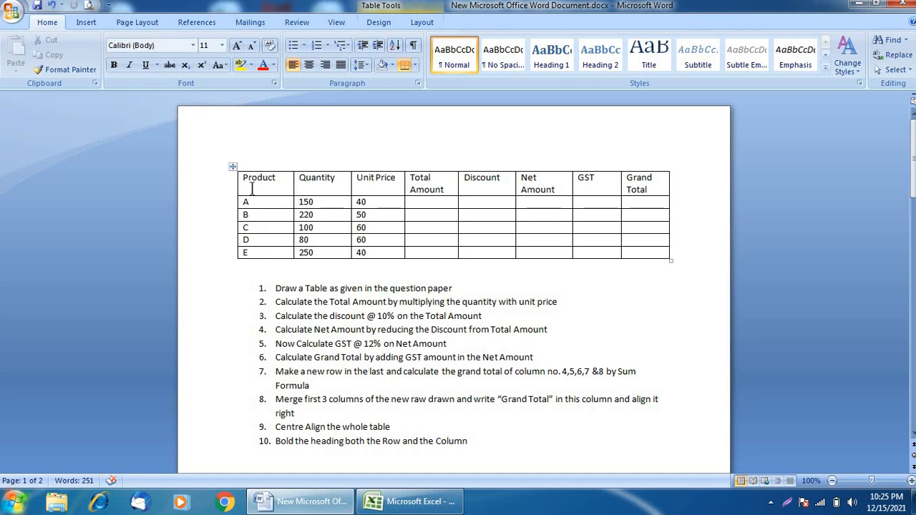
pyautogui.hotkey('alt', 'Tab')
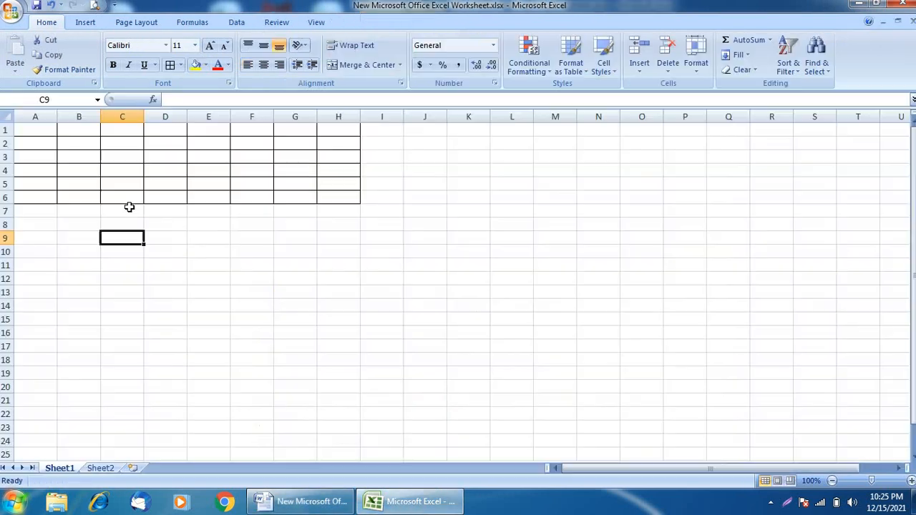
pyautogui.click(20, 134)
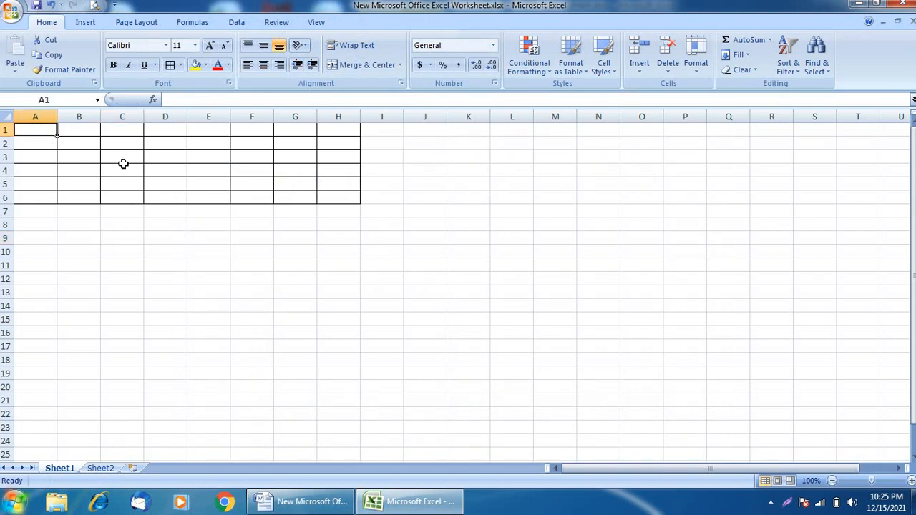
pyautogui.write('Product')
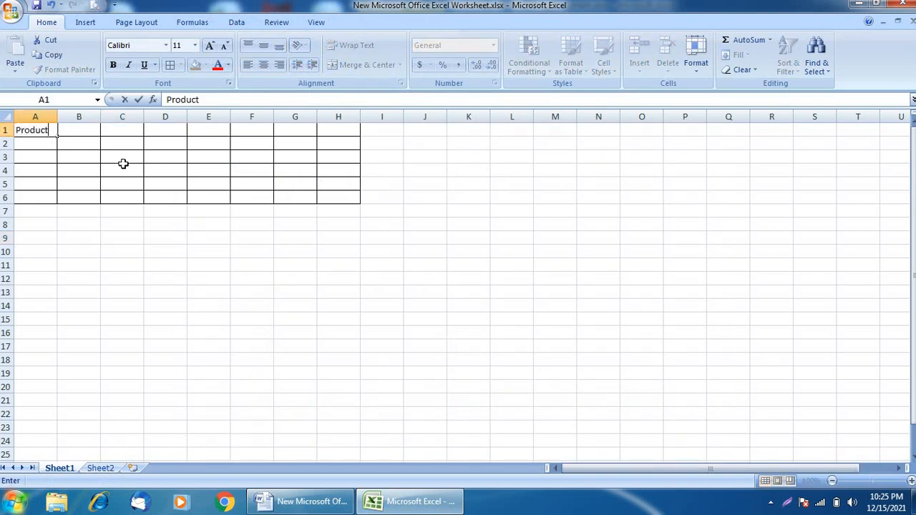
pyautogui.press('Return')
# List the products A, B, C, D and E in cells A2 to A6
pyautogui.write('a')
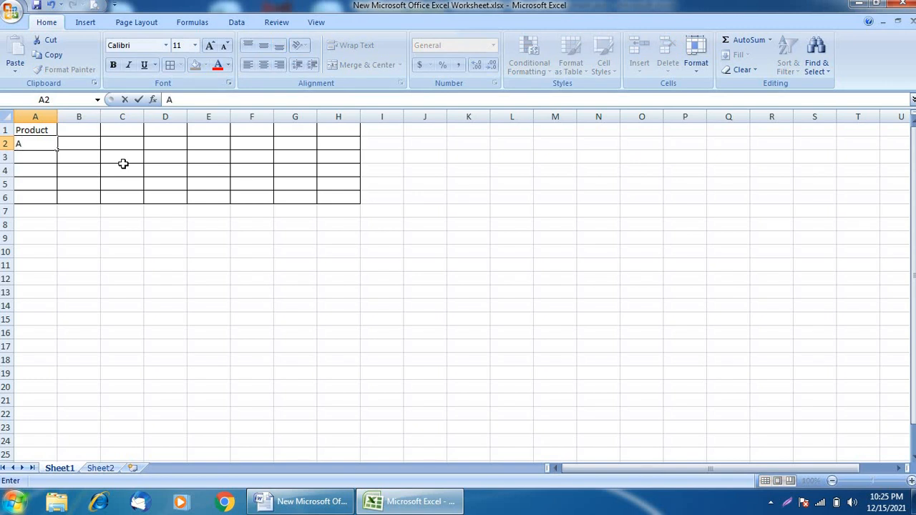
pyautogui.press('Return')
pyautogui.write('B')
pyautogui.press('Return')
pyautogui.write('C')
pyautogui.press('Return')
pyautogui.write('D')
pyautogui.press('Return')
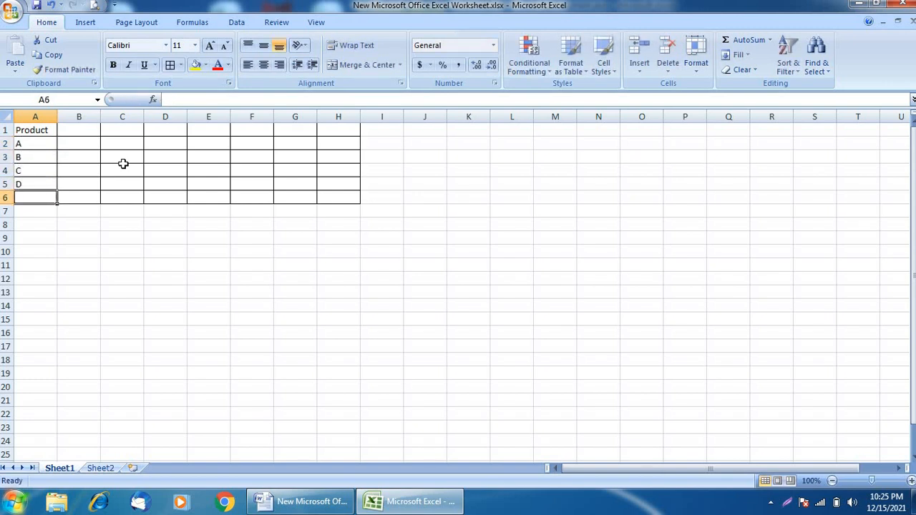
pyautogui.write('E')
pyautogui.press('Tab')
# Enter the heading "Quantity" in cell B1, checking it against the table in Word
pyautogui.press('Up')
pyautogui.press('Up')
pyautogui.press('Up')
pyautogui.press('Up')
pyautogui.press('Up')
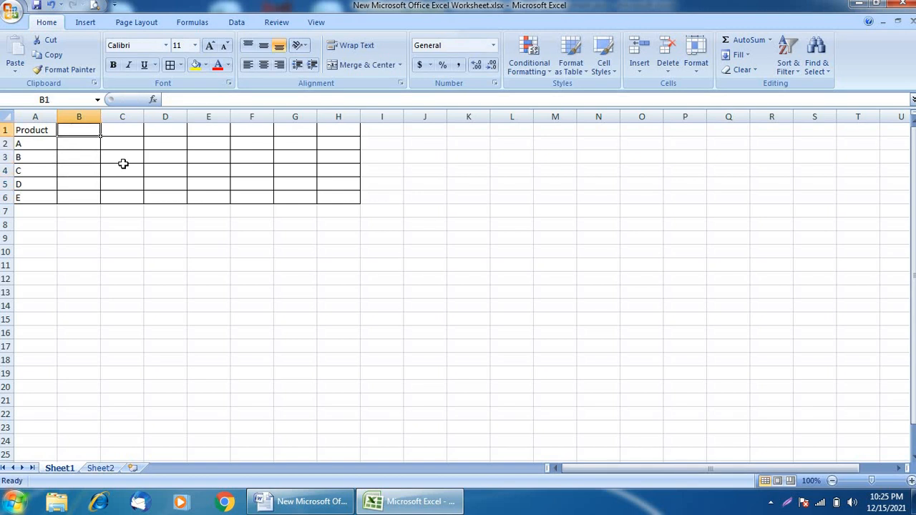
pyautogui.hotkey('alt', 'Tab')
pyautogui.hotkey('alt', 'Tab')
pyautogui.write('qUANTITY')
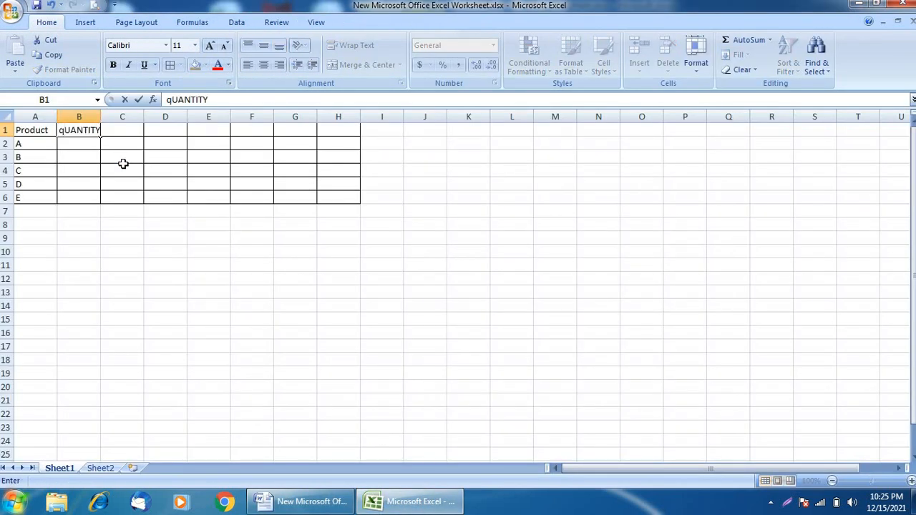
pyautogui.press('Return')
# Enter the quantities 150, 220, 100, 80 and 250 from the Word table in cells B2 to B6
pyautogui.hotkey('alt', 'Tab')
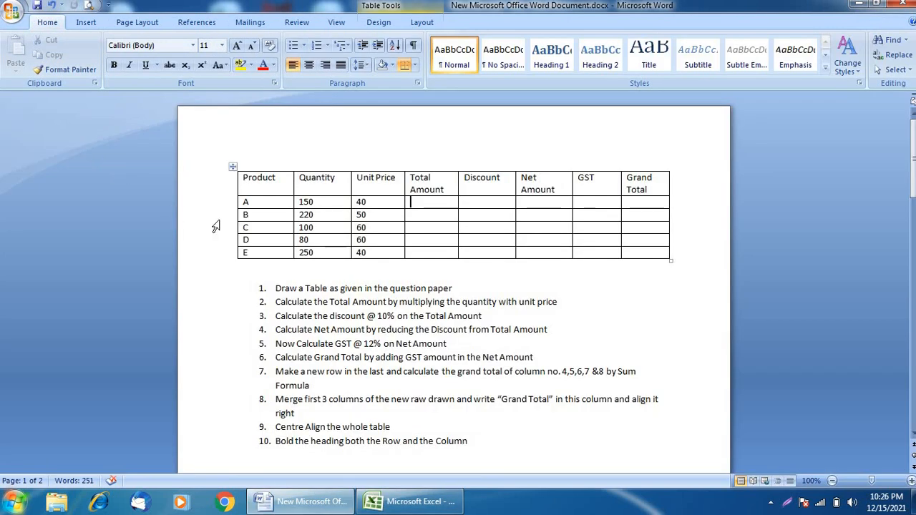
pyautogui.hotkey('alt', 'Tab')
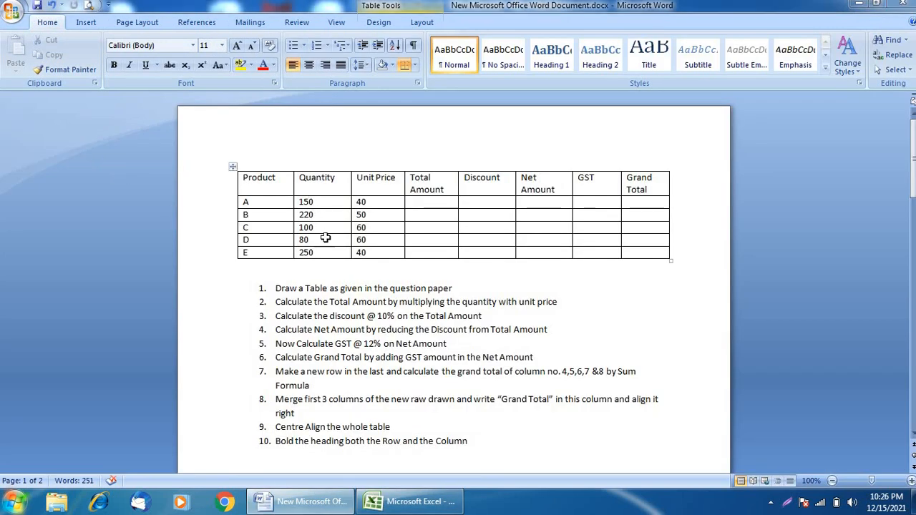
pyautogui.write('150')
pyautogui.press('Return')
pyautogui.write('2')
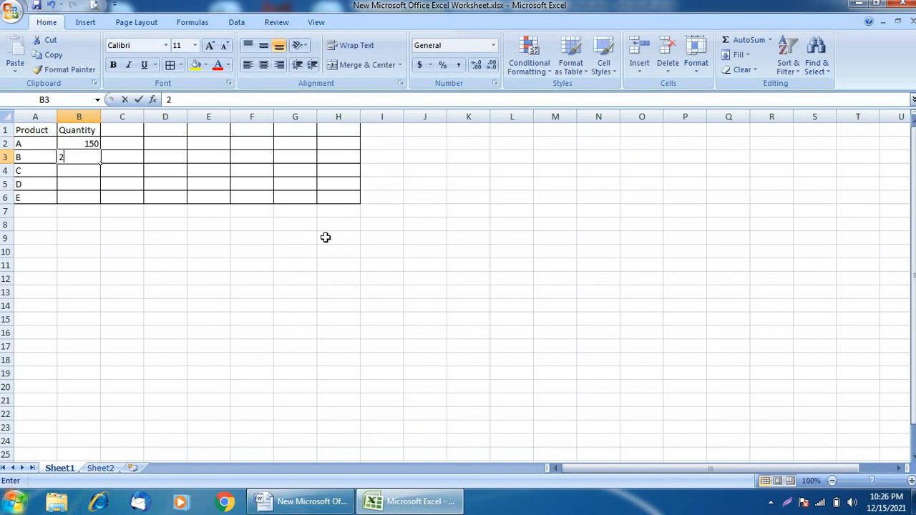
pyautogui.write('20')
pyautogui.press('Return')
pyautogui.write('100')
pyautogui.hotkey('alt', 'Tab')
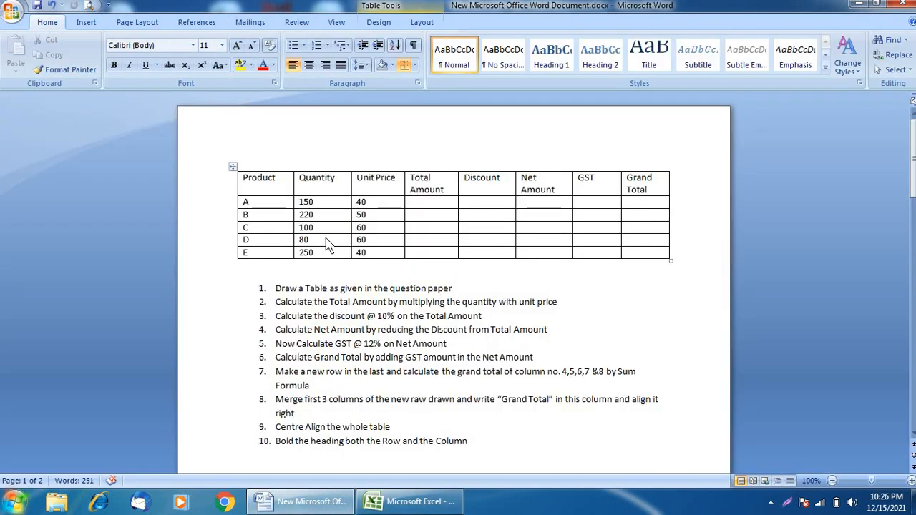
pyautogui.hotkey('alt', 'Tab')
pyautogui.write('80')
pyautogui.press('BackSpace')
pyautogui.press('BackSpace')
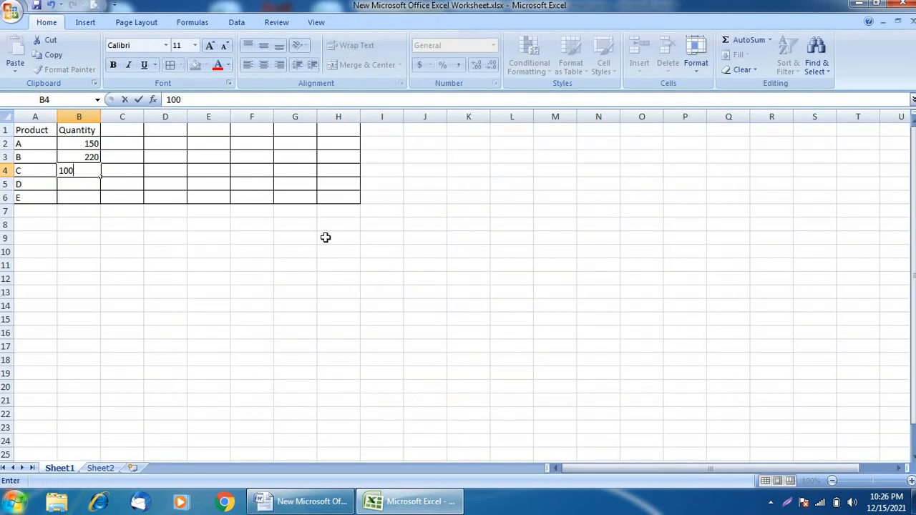
pyautogui.press('Return')
pyautogui.write('80')
pyautogui.press('Return')
pyautogui.write('250')
pyautogui.press('Return')
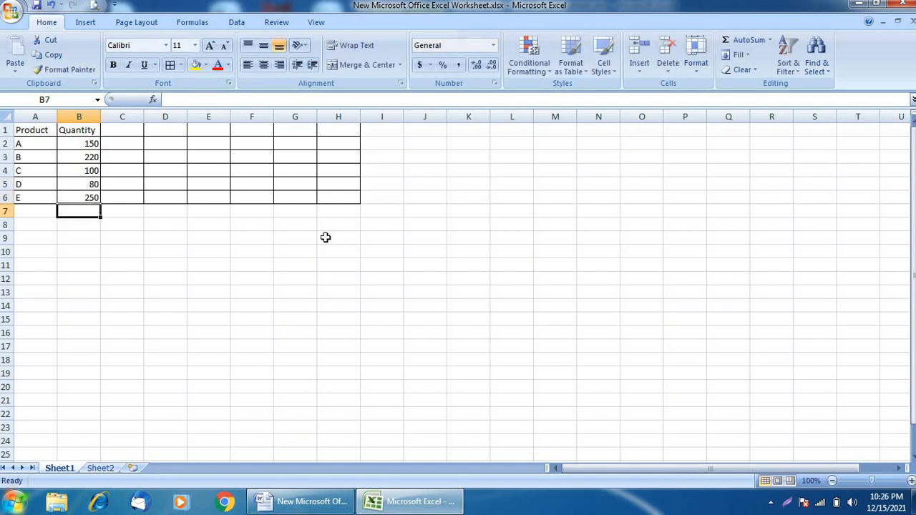
# Check the third heading in the Word table and enter "Unit Price" in cell C1 of the Excel sheet
pyautogui.press('Up')
pyautogui.press('Up')
pyautogui.press('Up')
pyautogui.press('Up')
pyautogui.press('Up')
pyautogui.press('Up')
pyautogui.press('Right')
pyautogui.hotkey('alt', 'Tab')
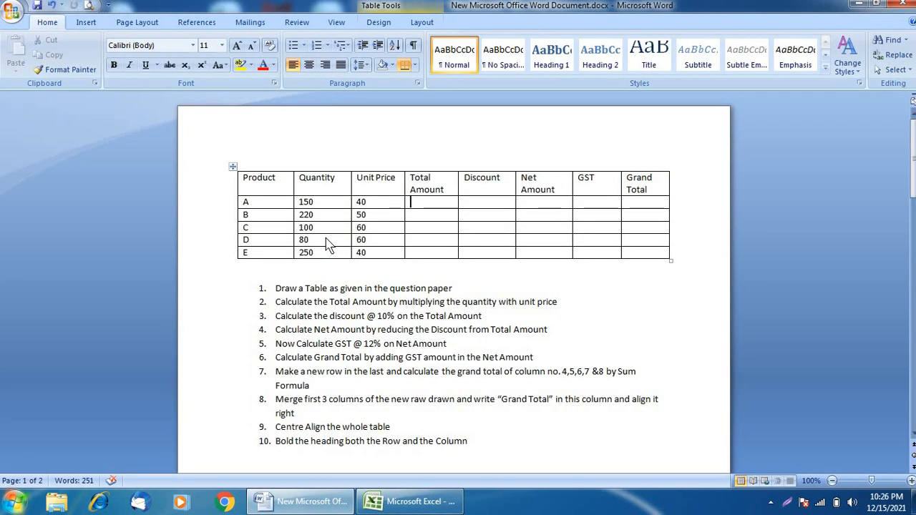
pyautogui.hotkey('alt', 'Tab')
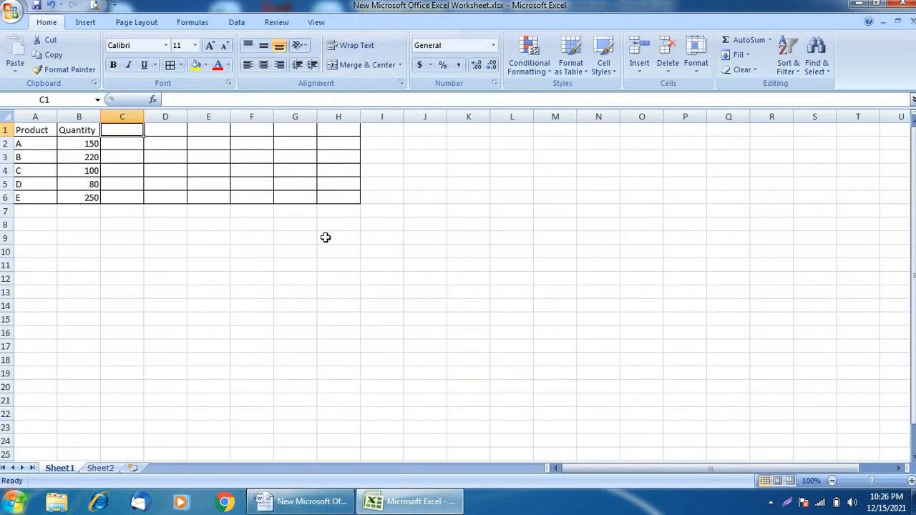
pyautogui.write('Unit P')
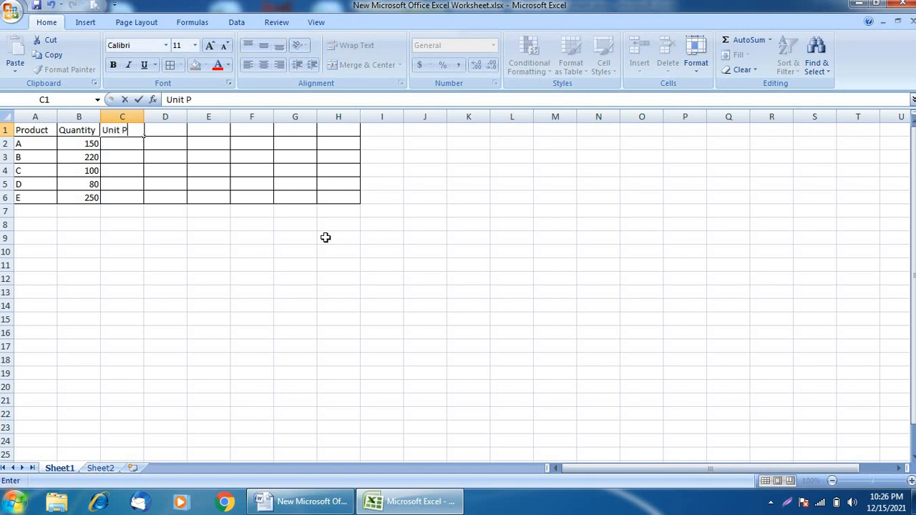
pyautogui.write('rice')
pyautogui.press('Return')
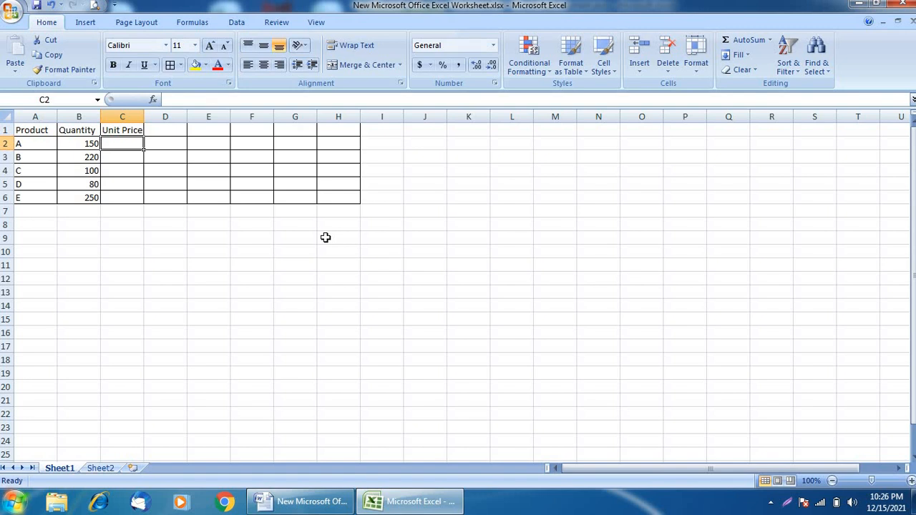
# Copy the unit prices 40, 50, 60, 60 and 40 from the Word table into cells C2 to C6
pyautogui.hotkey('alt', 'Tab')
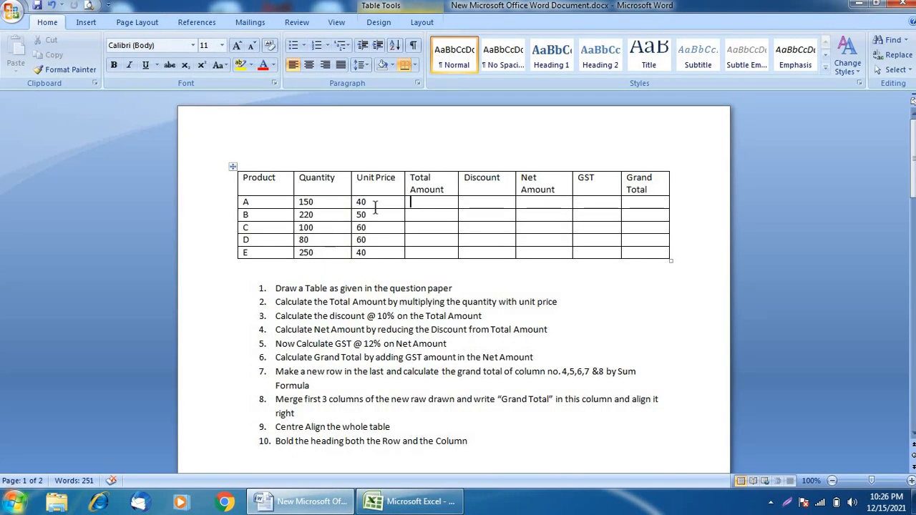
pyautogui.hotkey('alt', 'Tab')
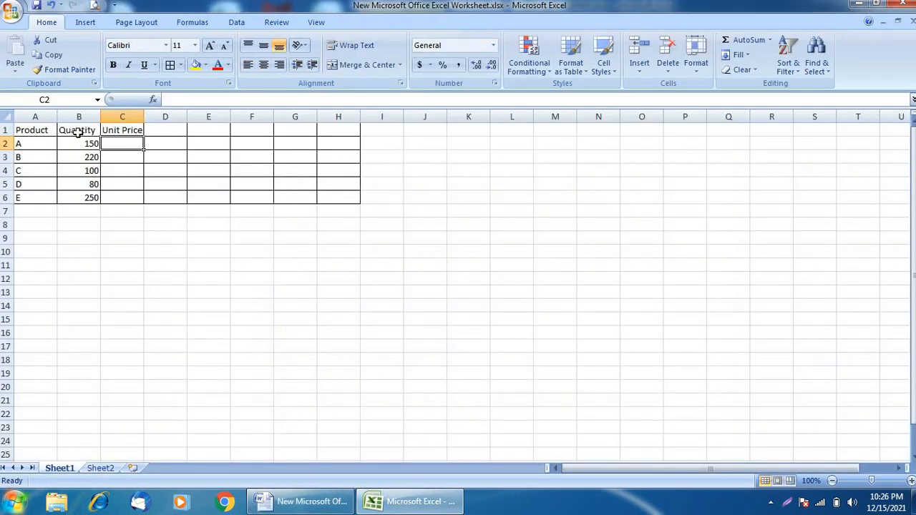
pyautogui.hotkey('alt', 'Tab')
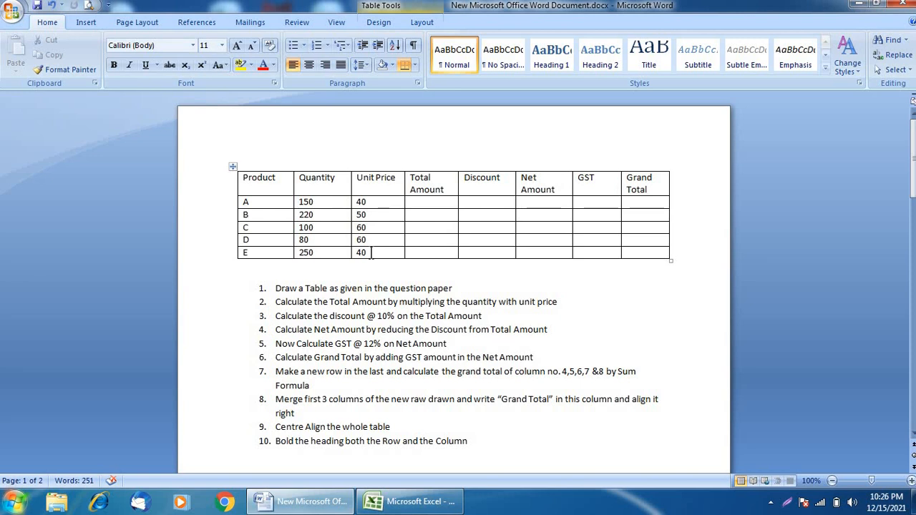
pyautogui.hotkey('alt', 'Tab')
pyautogui.write('4')
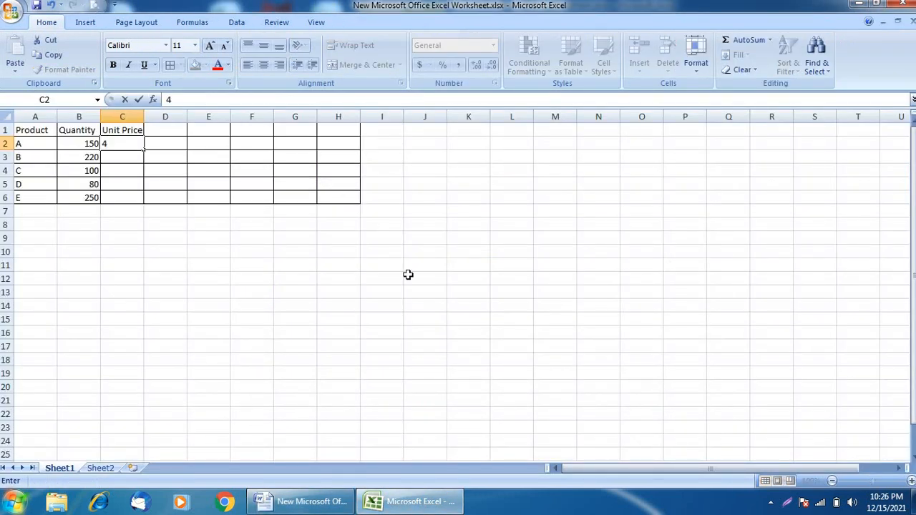
pyautogui.write('0')
pyautogui.press('Return')
pyautogui.write('50')
pyautogui.press('Return')
pyautogui.write('60')
pyautogui.press('Return')
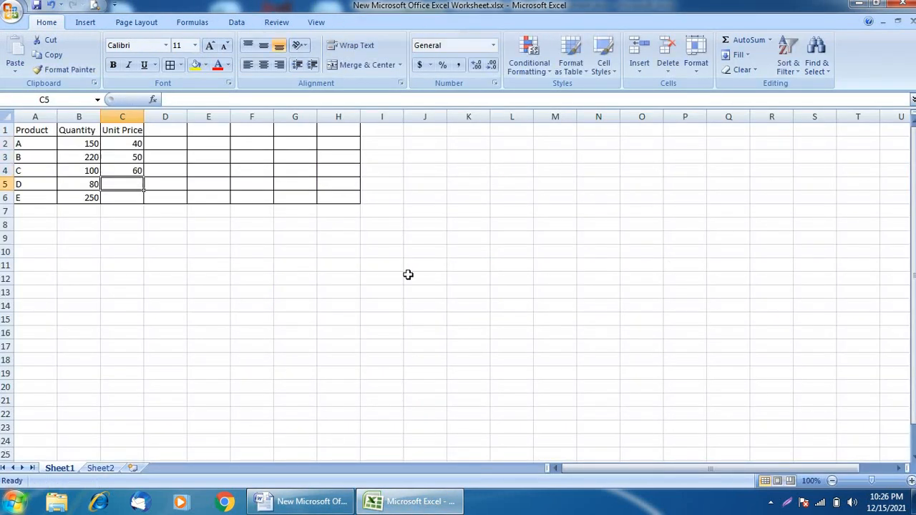
pyautogui.write('60')
pyautogui.press('Return')
pyautogui.write('40')
pyautogui.press('Return')
# Check the fourth heading in the Word table and enter "Total Amout" in cell D1 of the Excel sheet
pyautogui.press('Up')
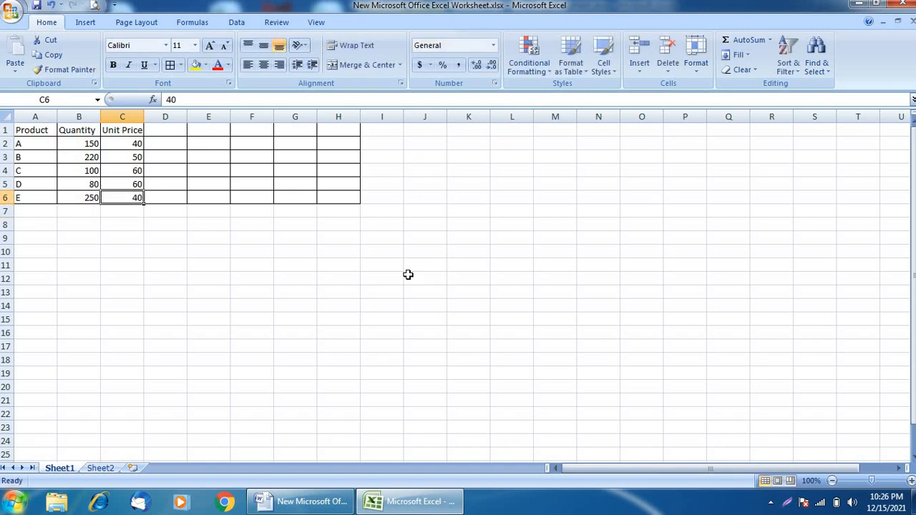
pyautogui.press('Up')
pyautogui.press('Up')
pyautogui.press('Up')
pyautogui.press('Up')
pyautogui.press('Up')
pyautogui.press('Right')
pyautogui.hotkey('alt', 'Tab')
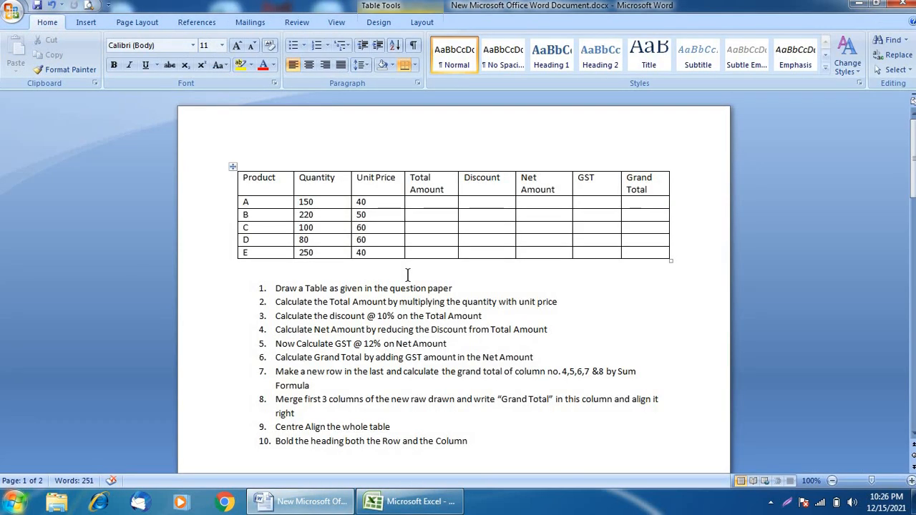
pyautogui.hotkey('alt', 'Tab')
pyautogui.write('Tot')
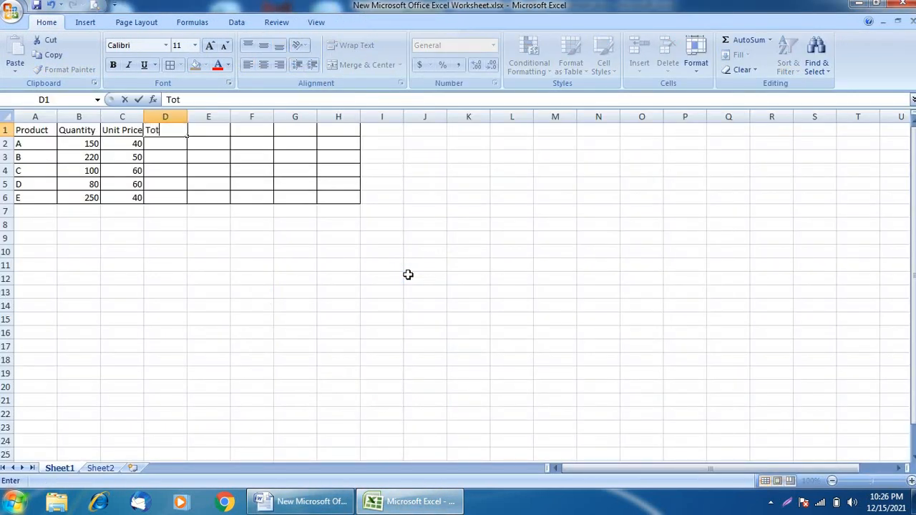
pyautogui.write('al Amout')
pyautogui.press('Tab')
# Correct the spelling of the heading in cell D1 to "Total Amount"
pyautogui.press('Left')
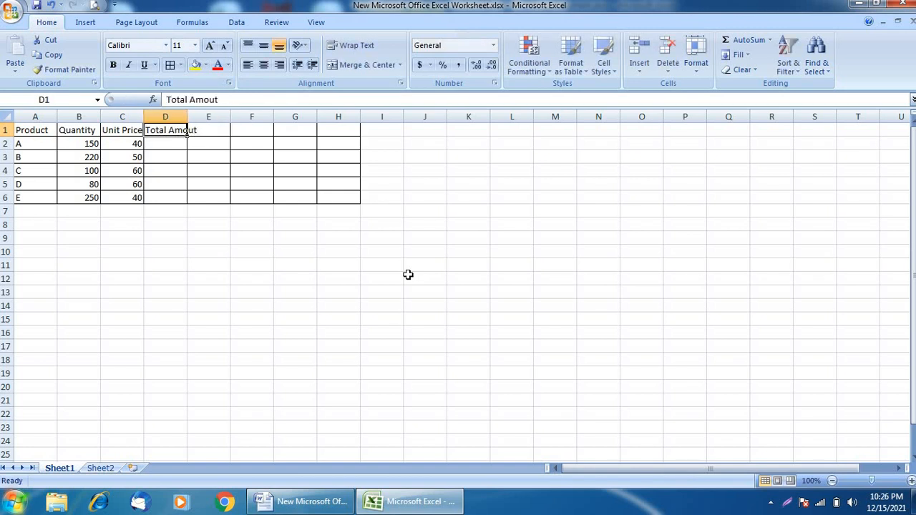
pyautogui.press('F2')
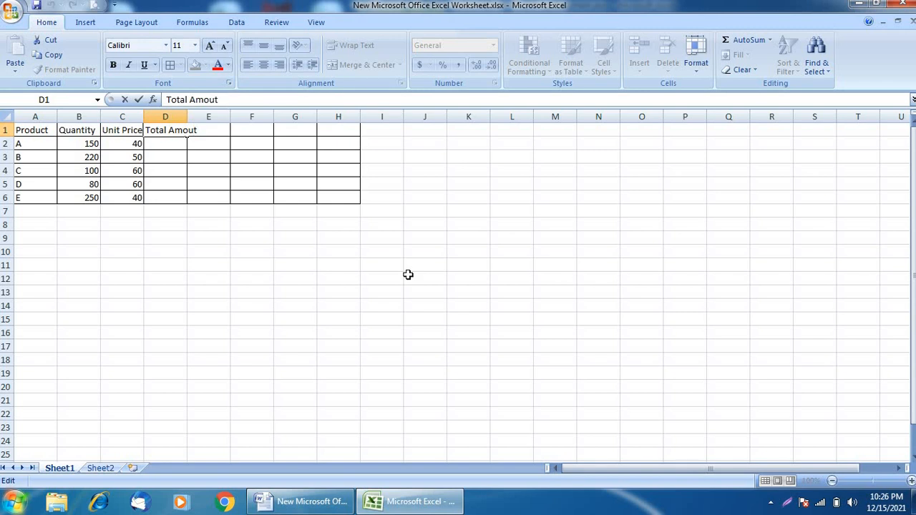
pyautogui.write('n')
pyautogui.press('Return')
pyautogui.press('Up')
pyautogui.press('Right')
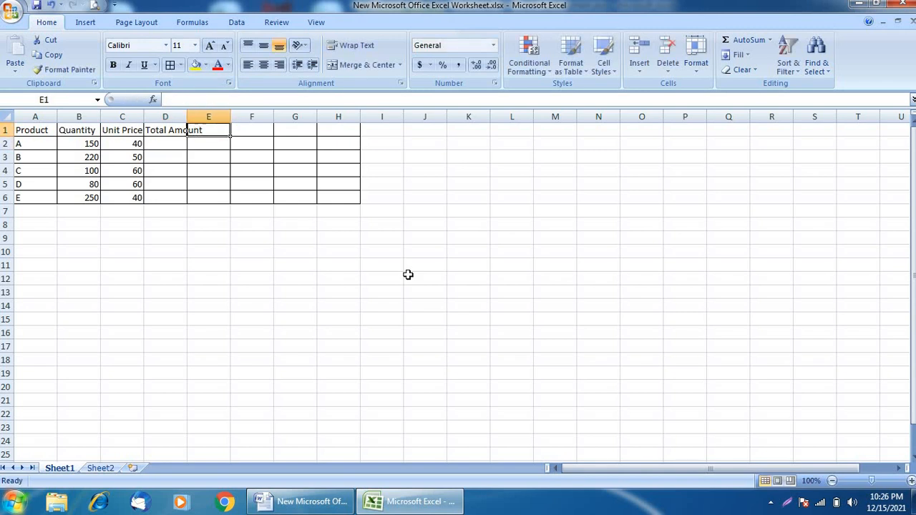
pyautogui.press('Left')
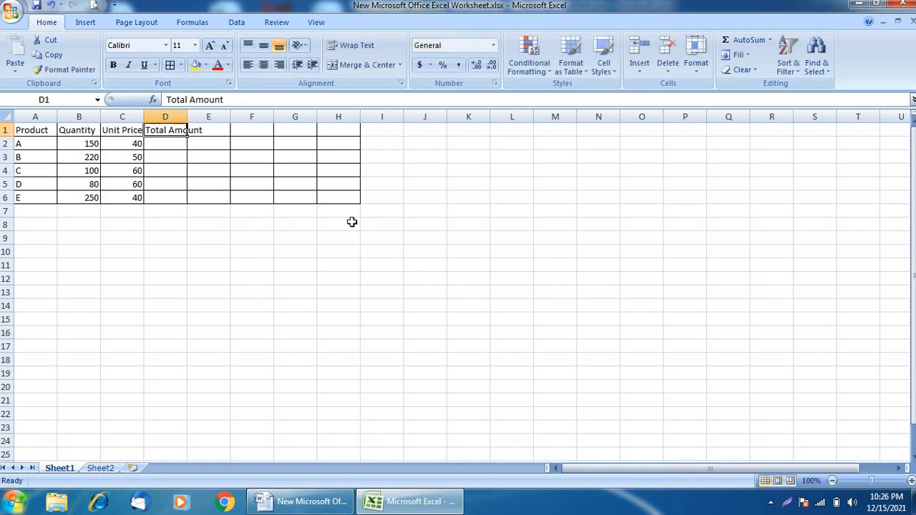
# Check how the fourth heading is laid out in the Word table and wrap the text of cell D1 in Excel
pyautogui.moveTo(188, 116)
pyautogui.mouseDown()
pyautogui.moveTo(214, 115)
pyautogui.moveTo(188, 113)
pyautogui.mouseUp()
pyautogui.hotkey('alt', 'Tab')
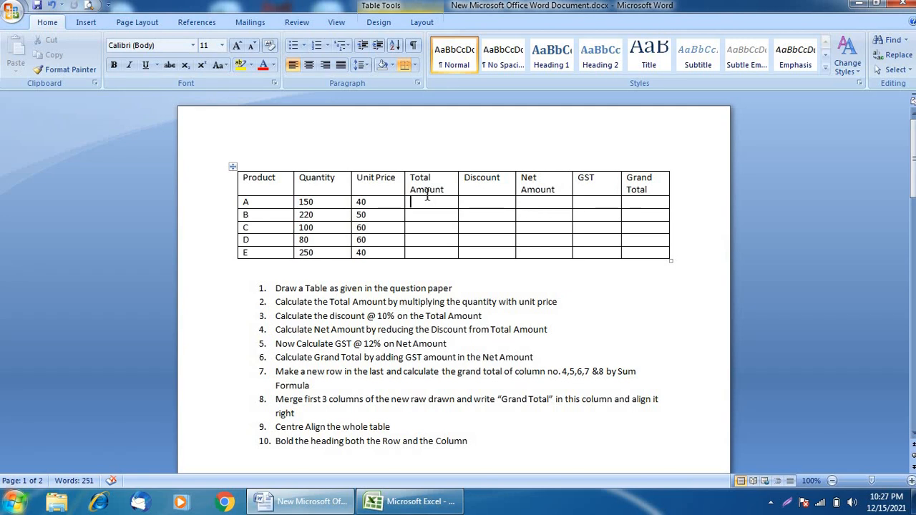
pyautogui.hotkey('alt', 'Tab')
pyautogui.hotkey('alt', 'Tab')
pyautogui.hotkey('alt', 'Tab')
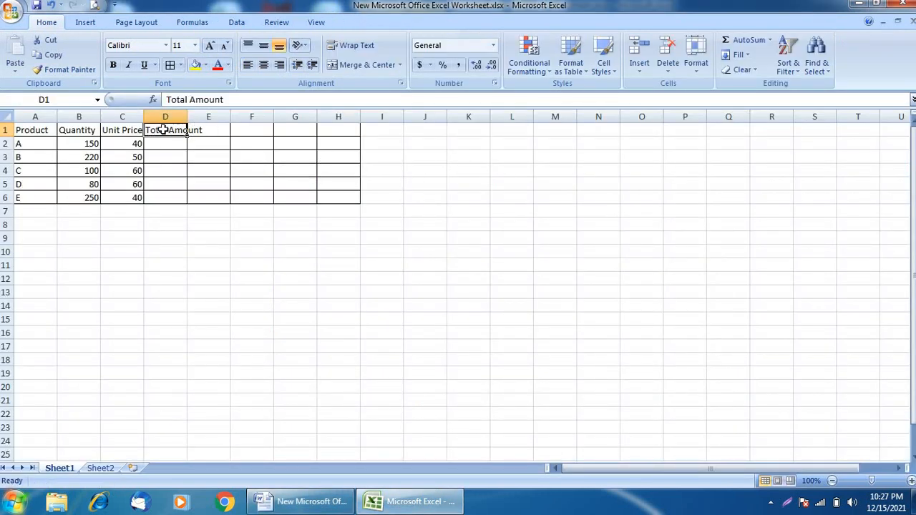
pyautogui.click(351, 50)
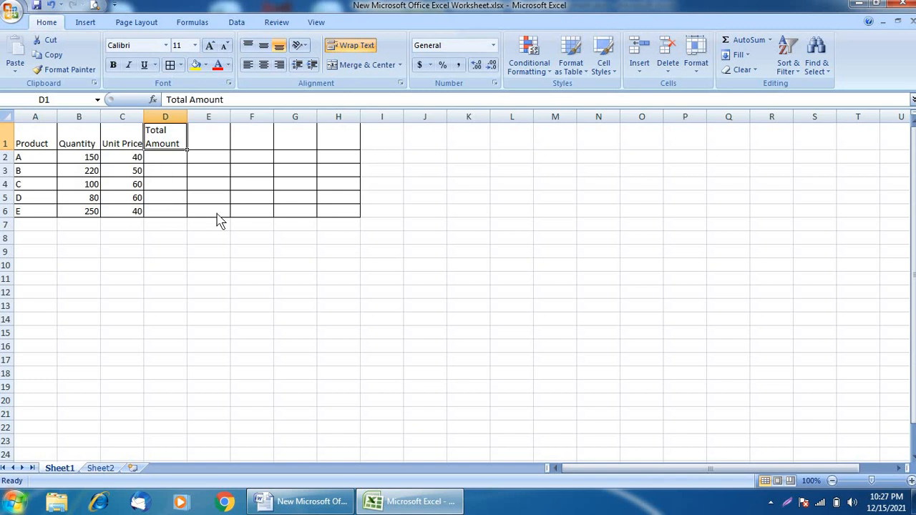
# Check the fifth heading in the Word table and enter "Discount" in cell E1 of the Excel sheet
pyautogui.hotkey('alt', 'Tab')
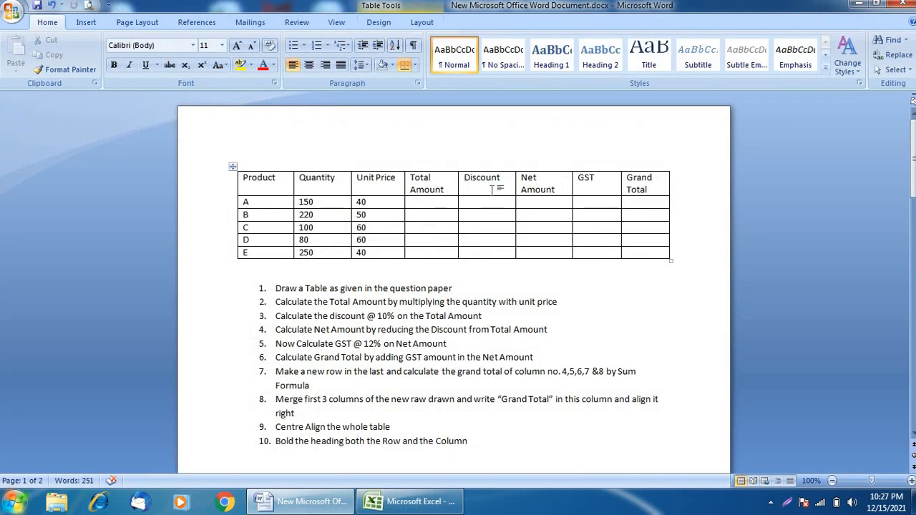
pyautogui.hotkey('alt', 'Tab')
pyautogui.click(199, 134)
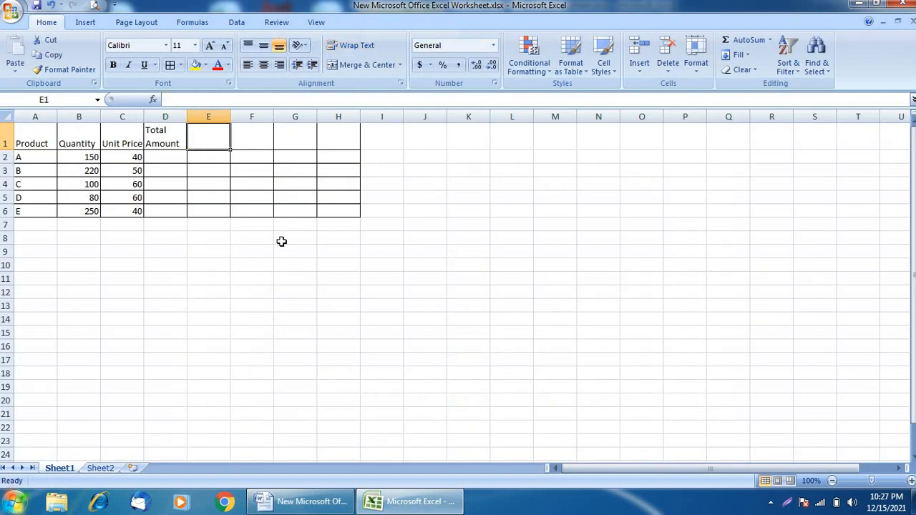
pyautogui.write('Discount')
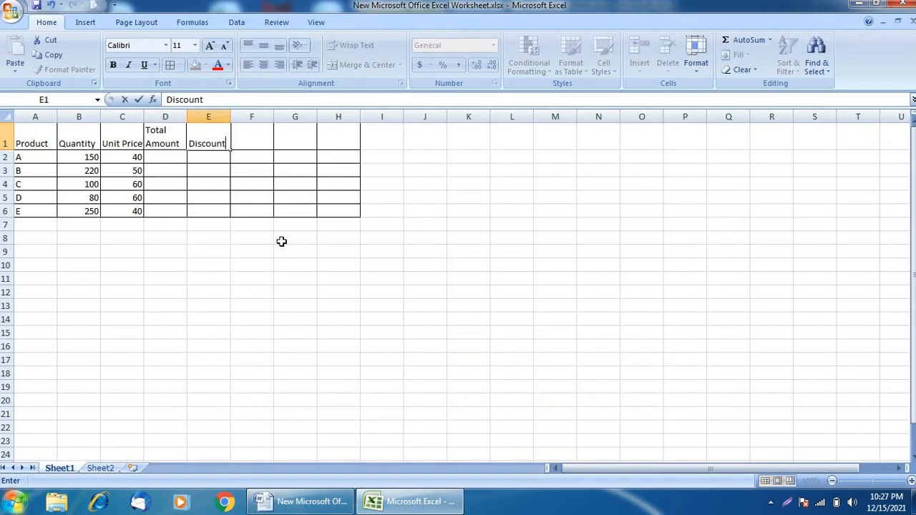
pyautogui.press('Tab')
# Enter the heading "Net Amount" in cell F1 and wrap its text
pyautogui.write('N')
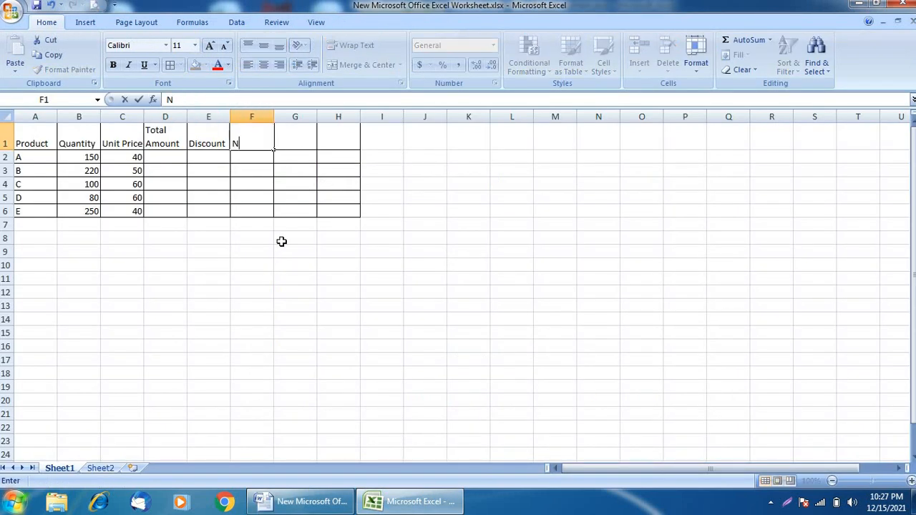
pyautogui.write('et Amount')
pyautogui.press('Return')
pyautogui.press('Up')
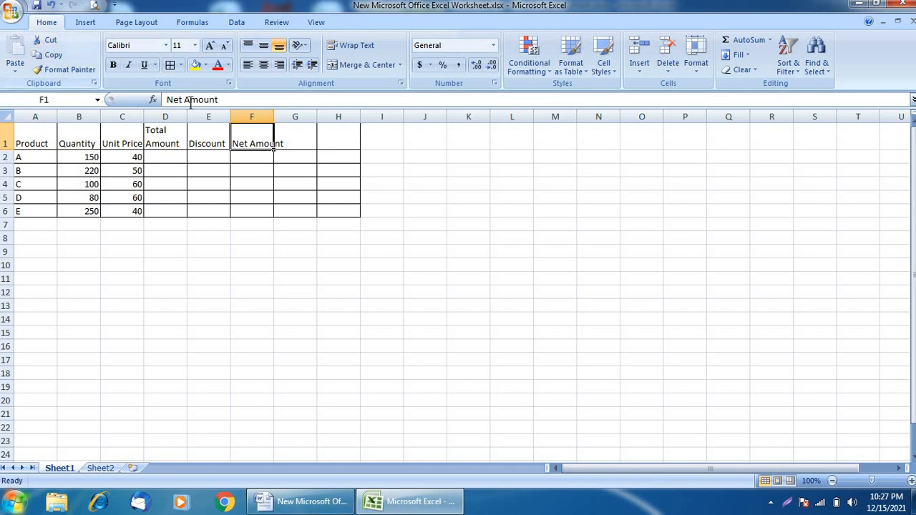
pyautogui.click(350, 43)
# Check the seventh heading in the Word table and enter "GST" in cell G1 of the Excel sheet
pyautogui.click(307, 130)
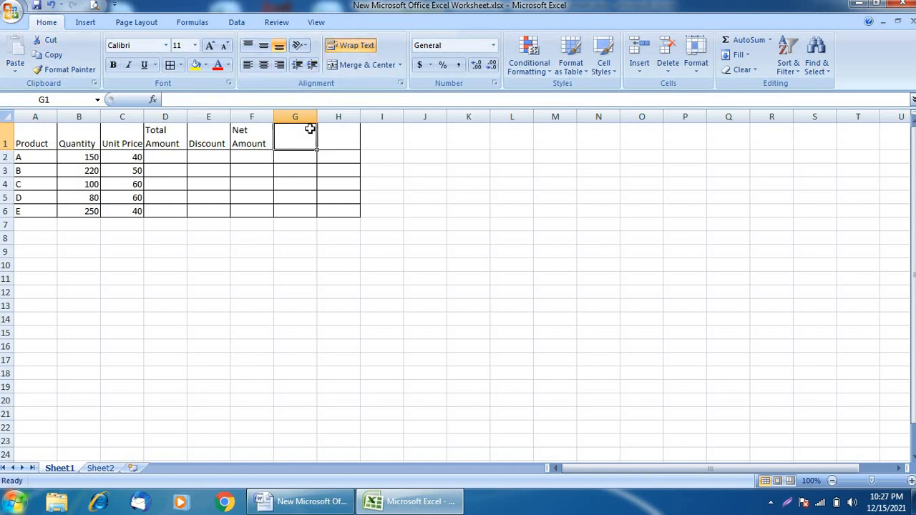
pyautogui.hotkey('alt', 'Tab')
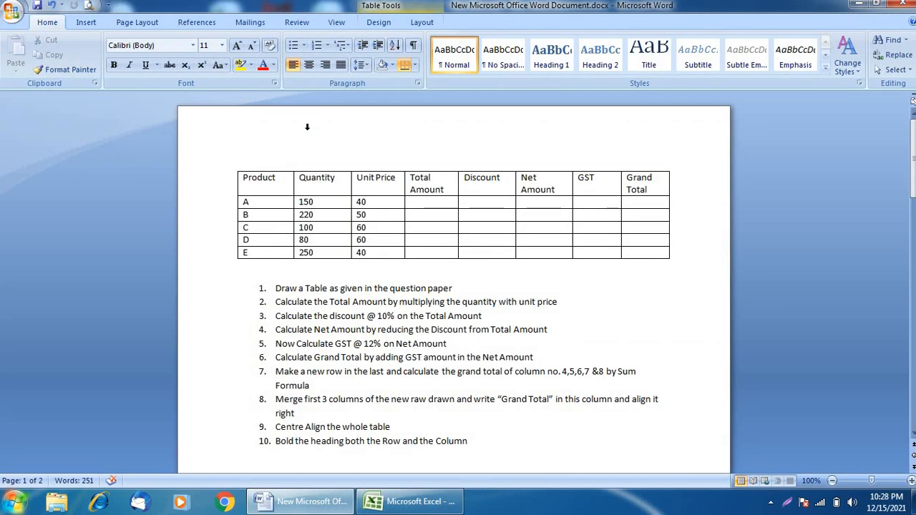
pyautogui.hotkey('alt', 'Tab')
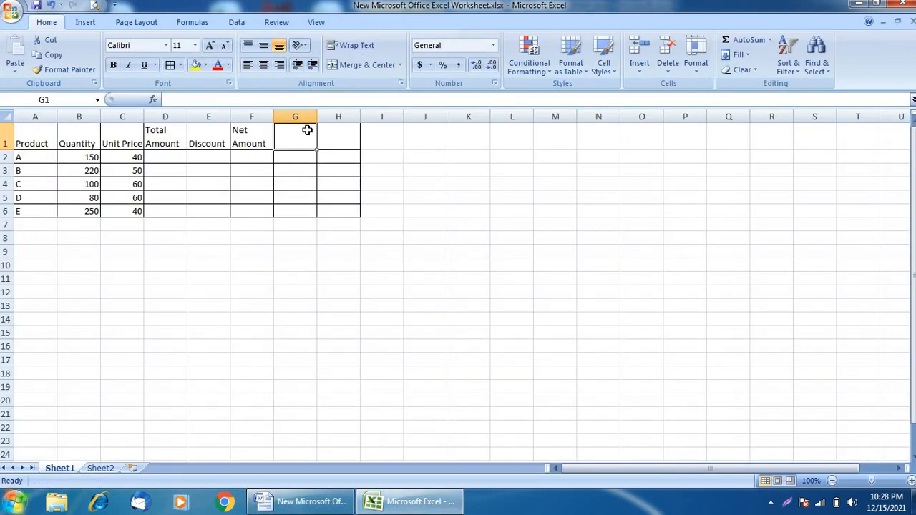
pyautogui.write('GST')
pyautogui.press('Tab')
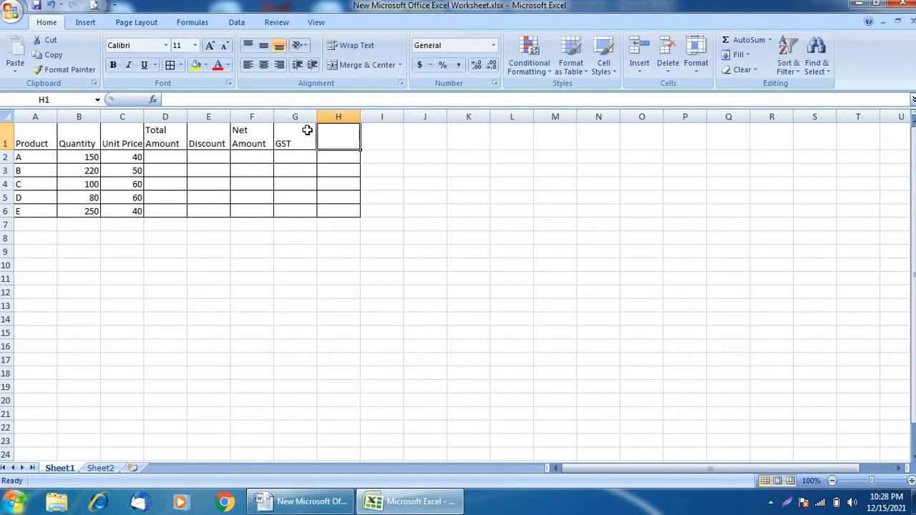
# Enter the heading "Grand Total" in cell H1 and wrap its text
pyautogui.write('Grand ')
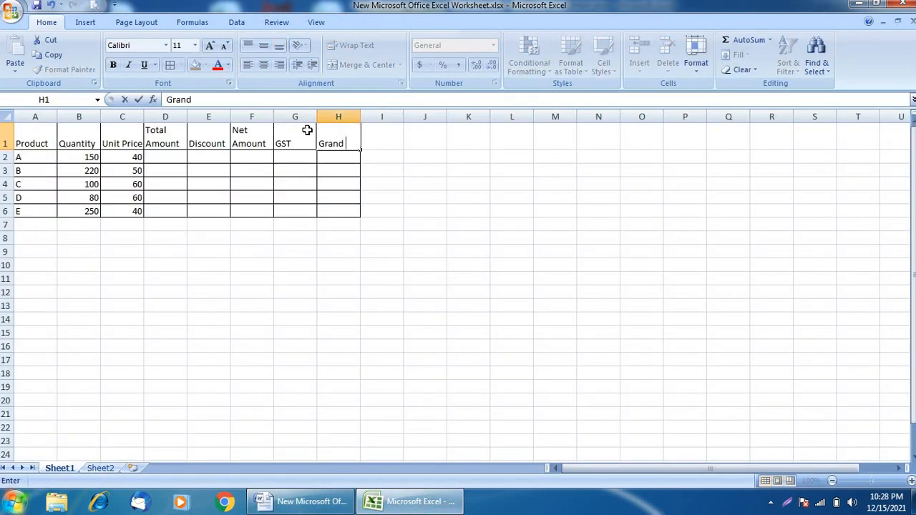
pyautogui.write('Total')
pyautogui.hotkey('ctrl', 'Return')
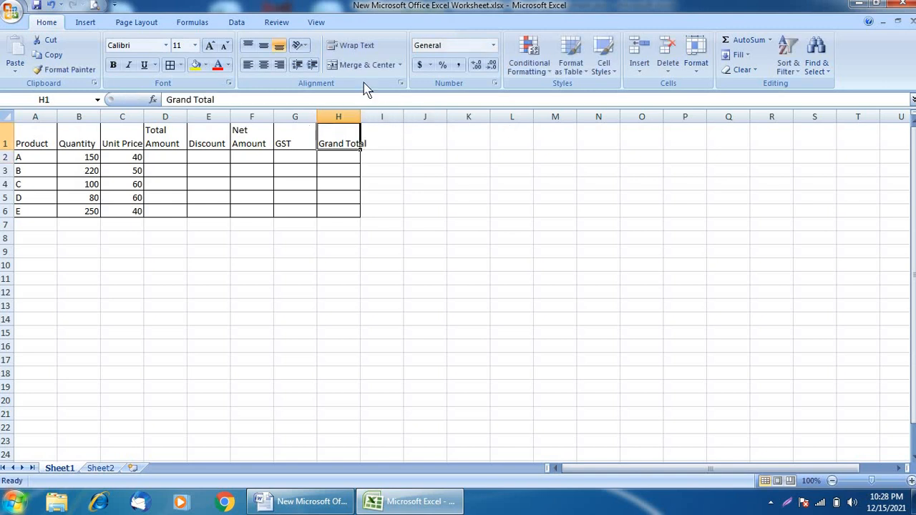
pyautogui.click(358, 45)
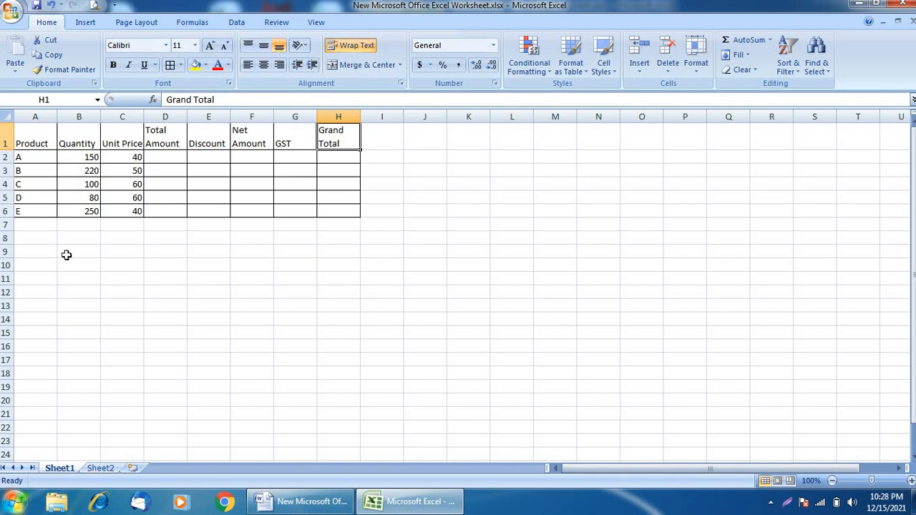
# Compare the sheet with the Word table and left-align the whole Excel table A1 to H6
pyautogui.hotkey('alt', 'Tab')
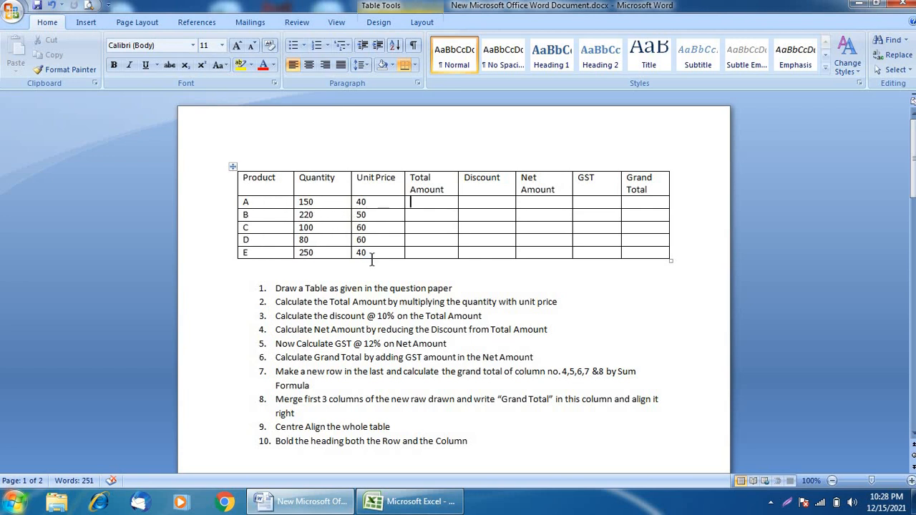
pyautogui.hotkey('alt', 'Tab')
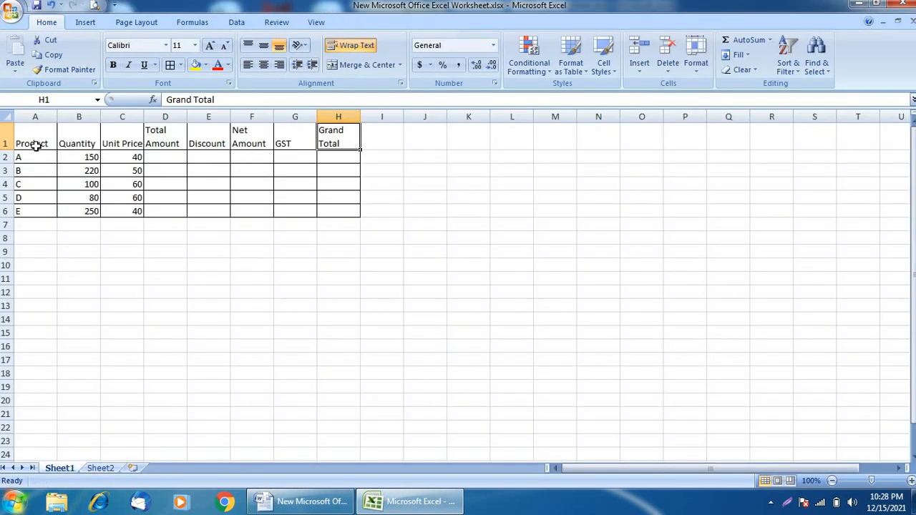
pyautogui.moveTo(35, 145); pyautogui.dragTo(329, 212)
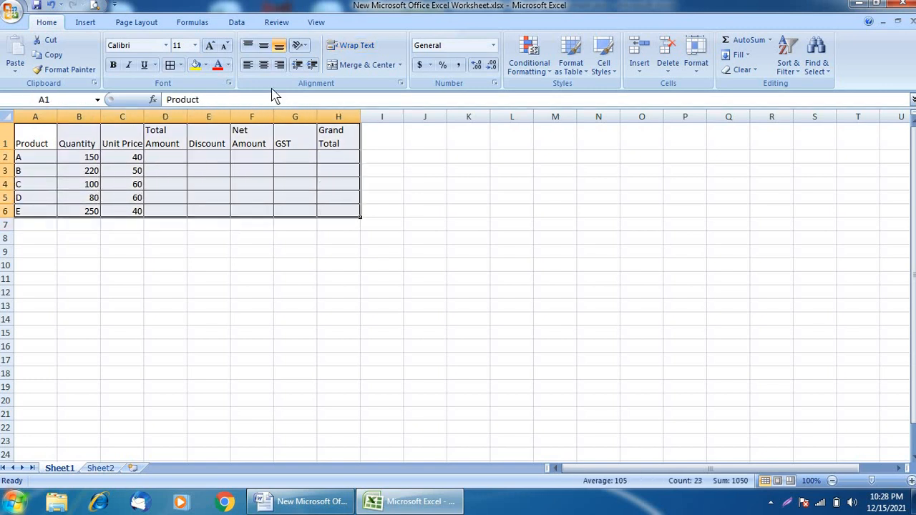
pyautogui.click(248, 66)
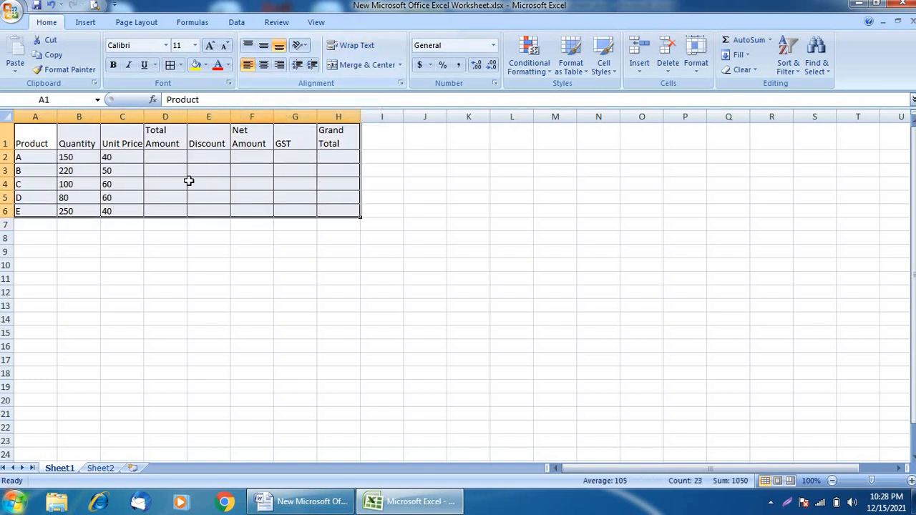
pyautogui.click(122, 183)
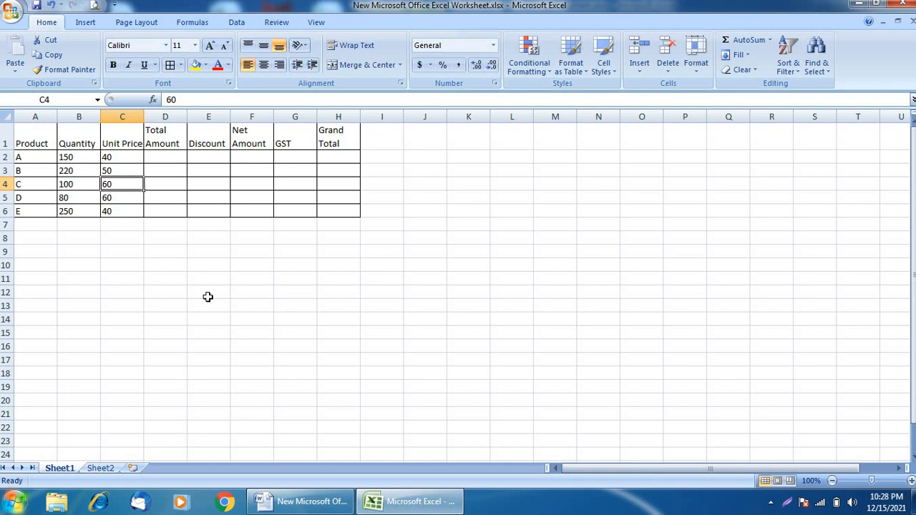
# Check the total amount instruction in Word and enter the formula =B2*C2 in cell D2 of the Excel sheet
pyautogui.hotkey('alt', 'Tab')
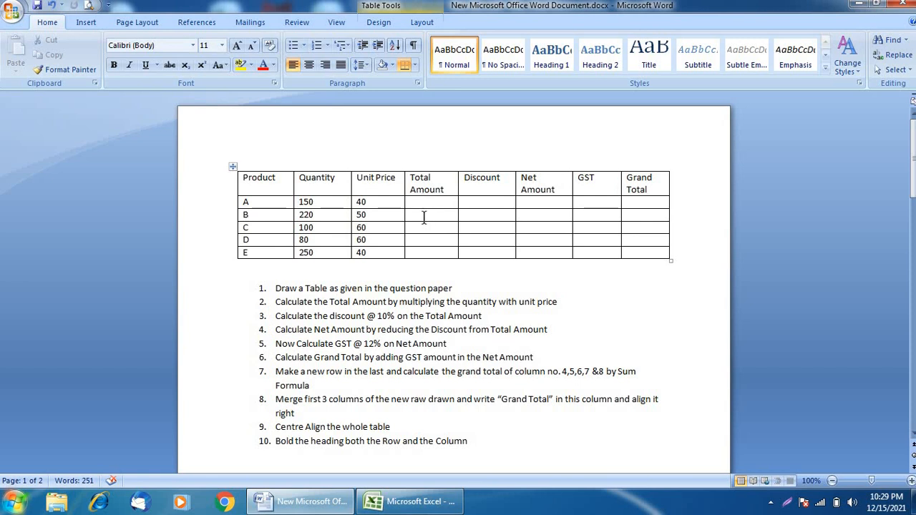
pyautogui.hotkey('alt', 'Tab')
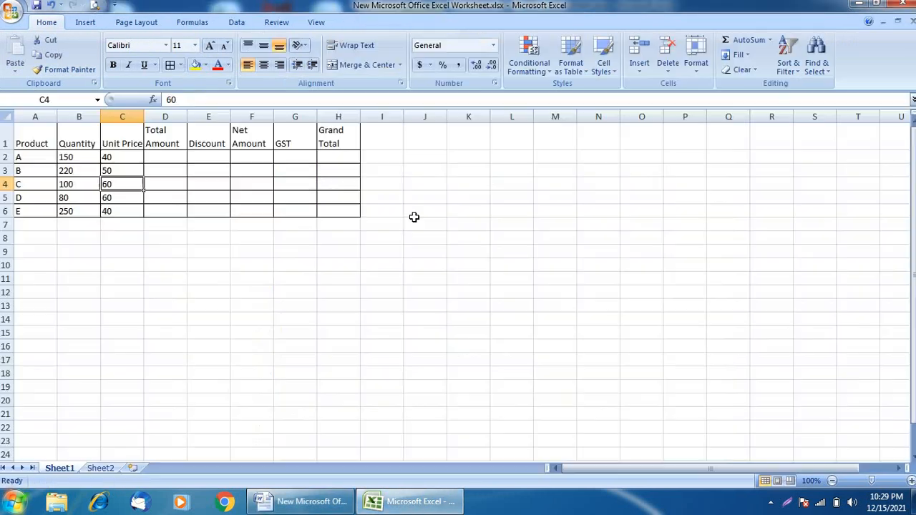
pyautogui.click(163, 157)
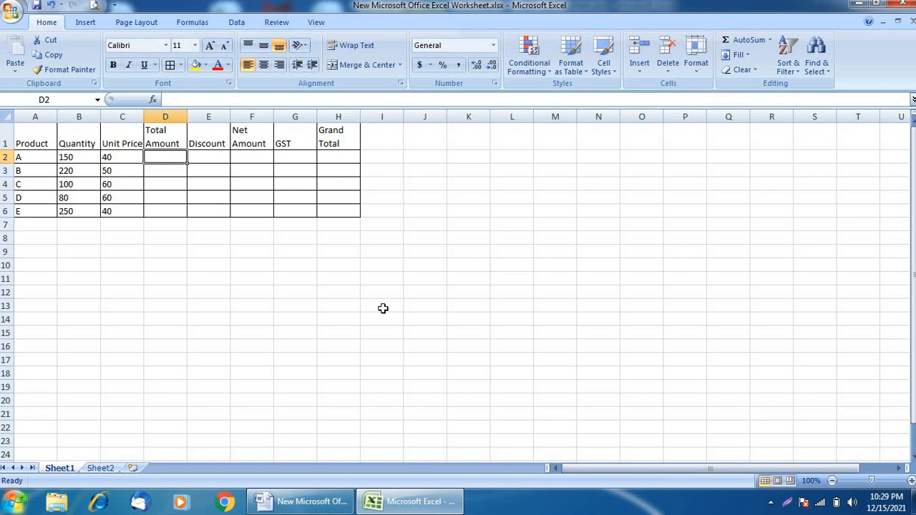
pyautogui.write('=')
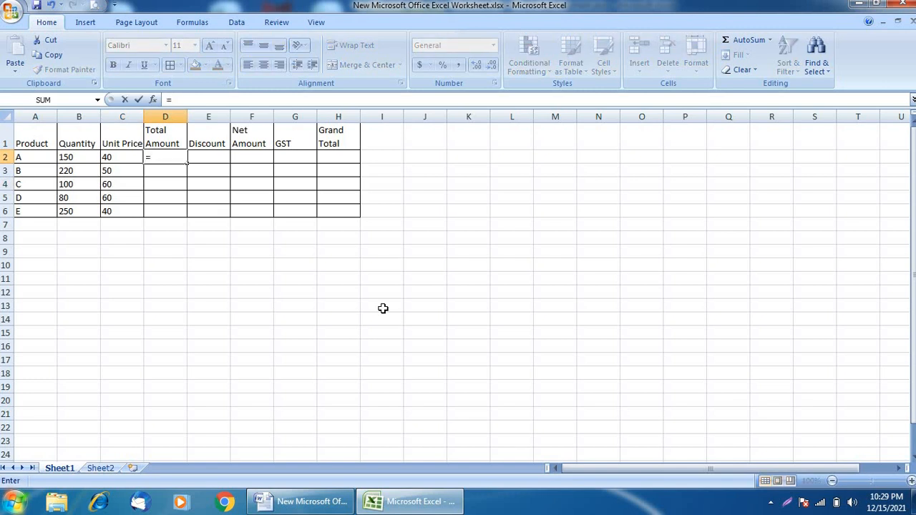
pyautogui.press('Left')
pyautogui.press('Left')
pyautogui.write('*')
pyautogui.press('Left')
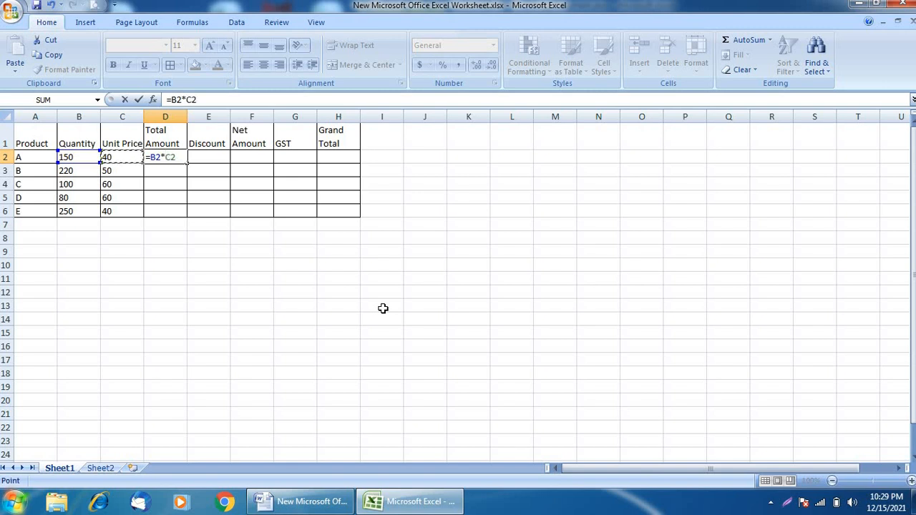
pyautogui.press('Return')
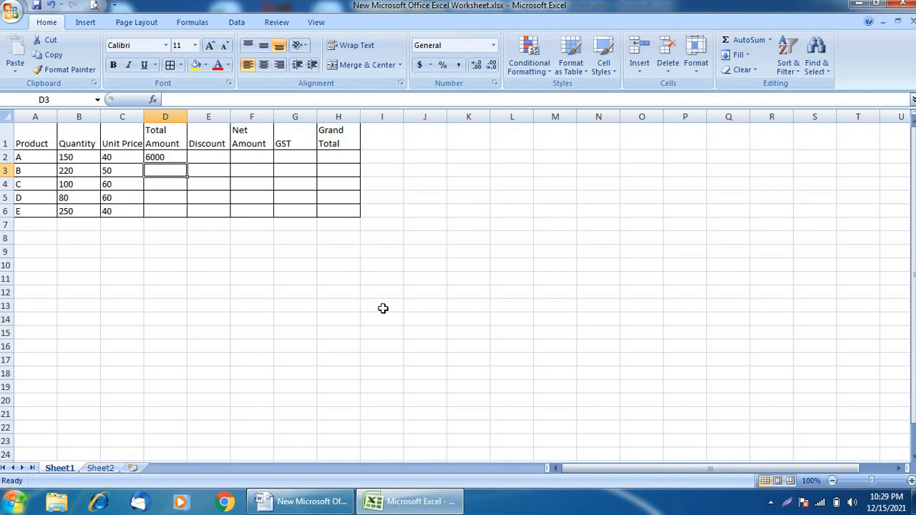
# Fill the Total Amount formula from D2 down to D6 and check the copied formula in D3
pyautogui.press('Up')
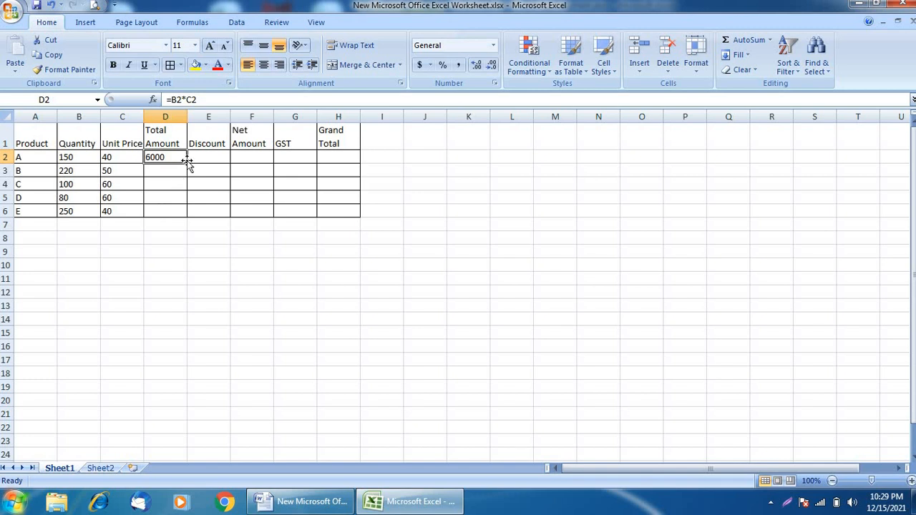
pyautogui.moveTo(187, 164); pyautogui.dragTo(187, 210)
pyautogui.moveTo(186, 217); pyautogui.dragTo(188, 218)
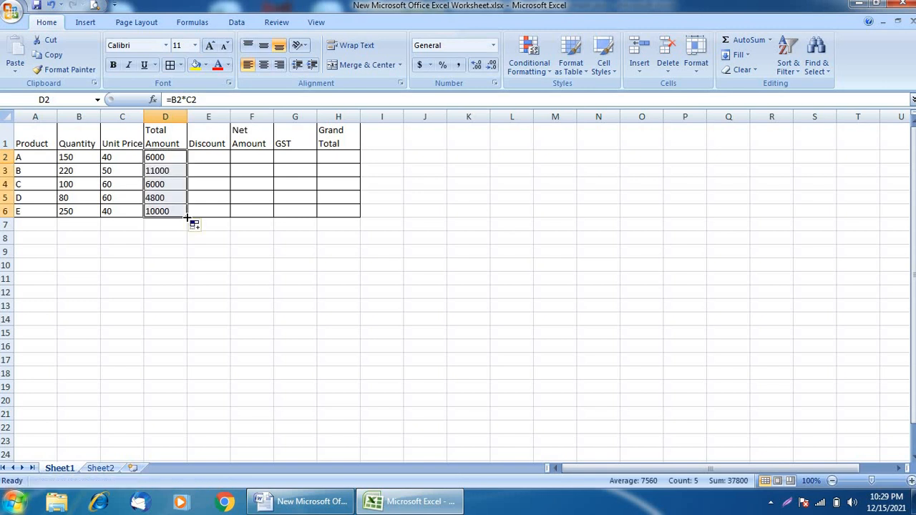
pyautogui.click(165, 172)
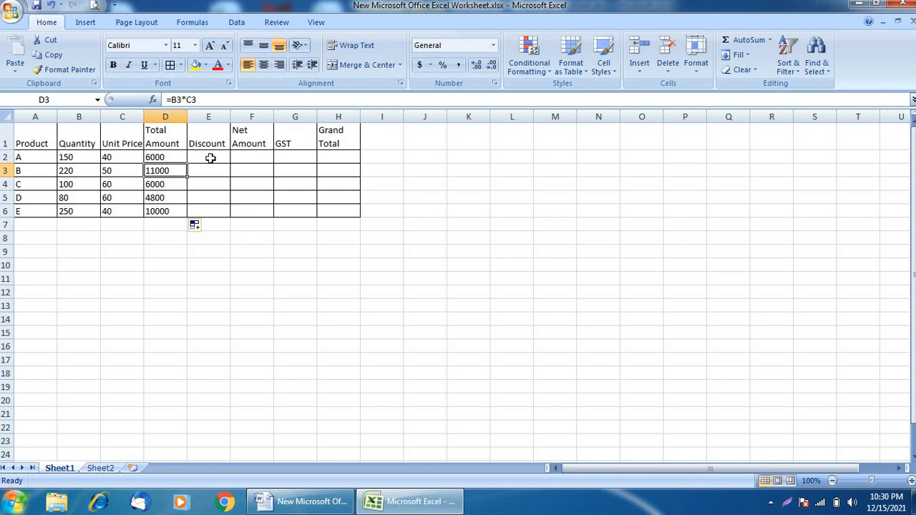
# Check the discount instruction in Word and enter the formula =D2*10% in cell E2 of the Excel sheet
pyautogui.hotkey('alt', 'Tab')
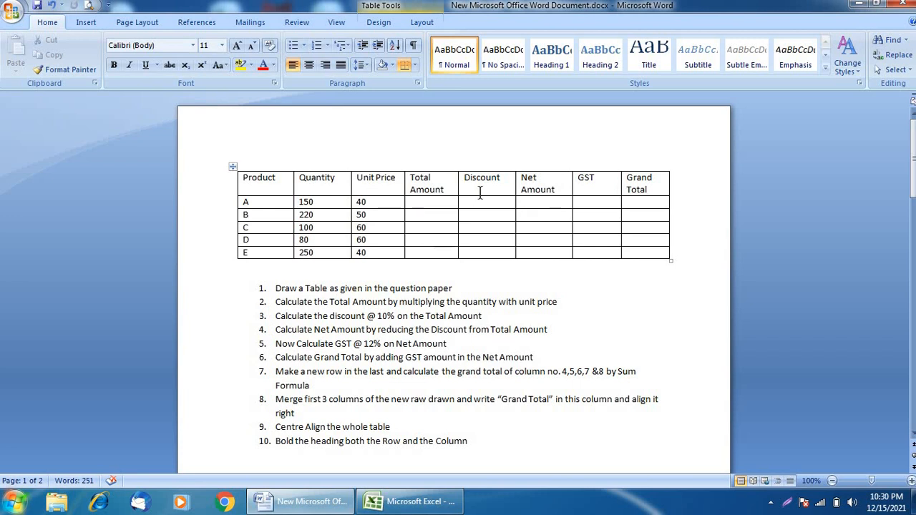
pyautogui.hotkey('alt', 'Tab')
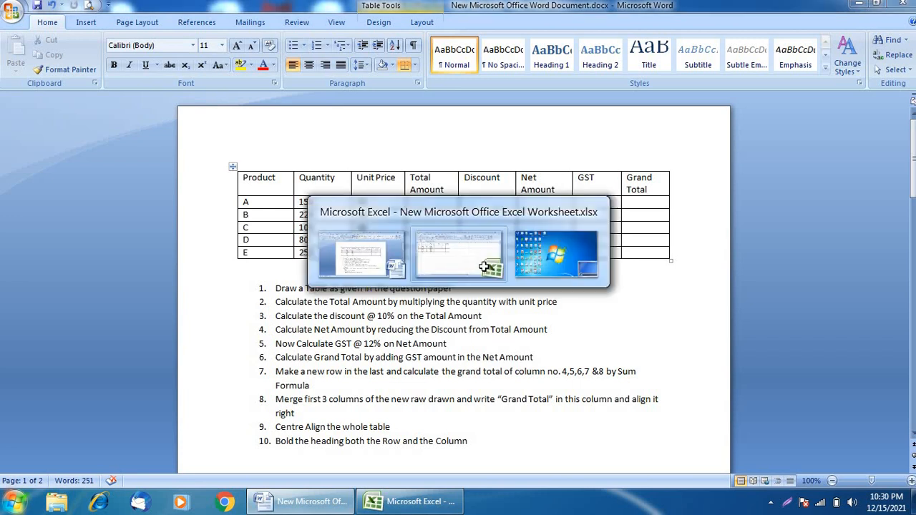
pyautogui.click(216, 157)
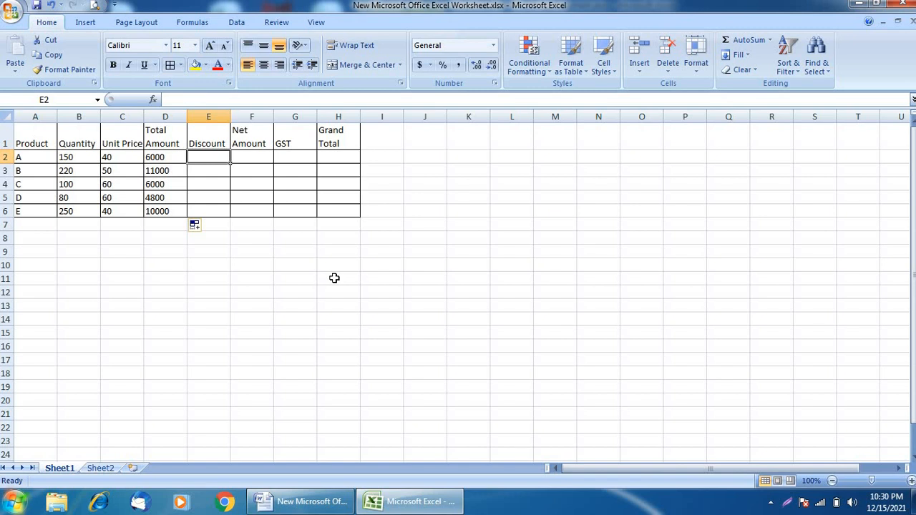
pyautogui.write('=')
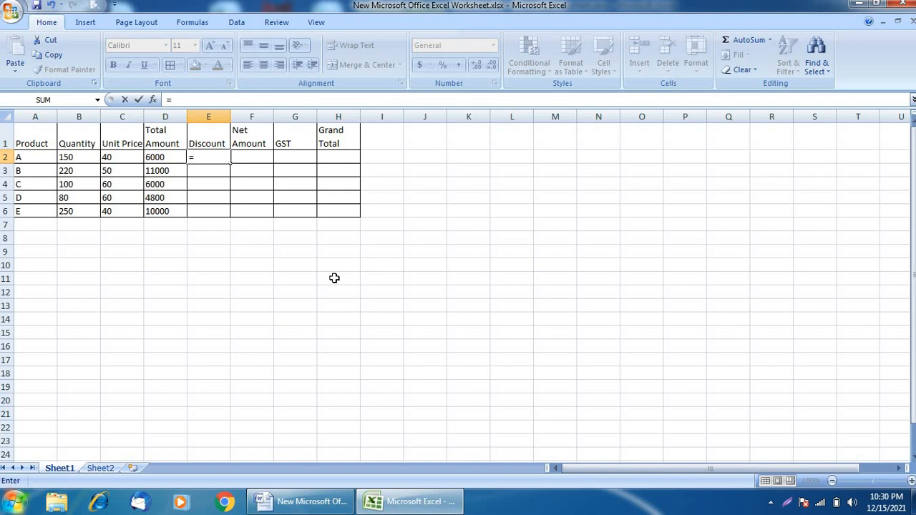
pyautogui.press('Left')
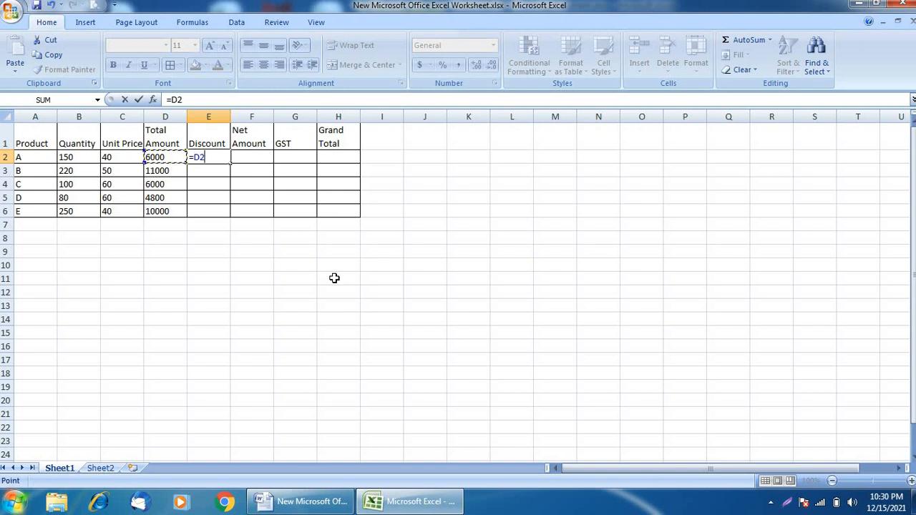
pyautogui.write('*10%')
pyautogui.press('BackSpace')
pyautogui.write('/100')
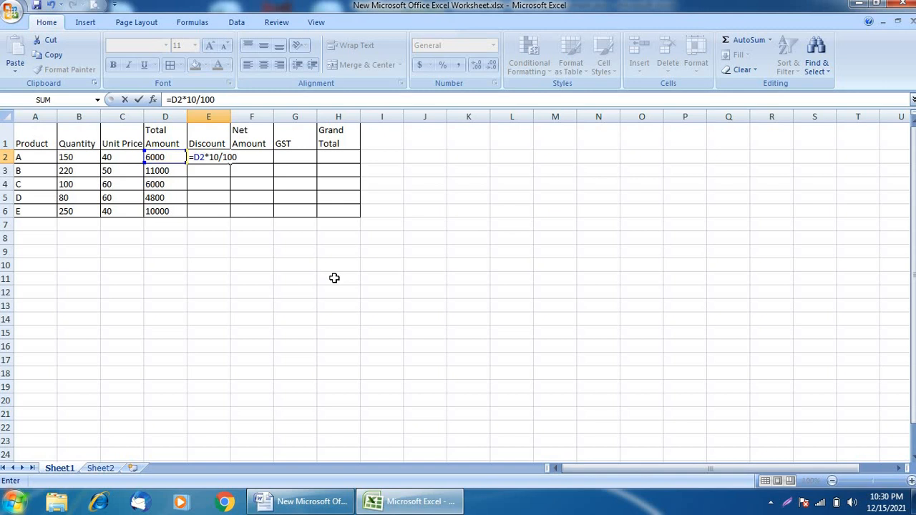
pyautogui.press('BackSpace')
pyautogui.press('BackSpace')
pyautogui.press('BackSpace')
pyautogui.press('BackSpace')
pyautogui.write('%')
pyautogui.press('Return')
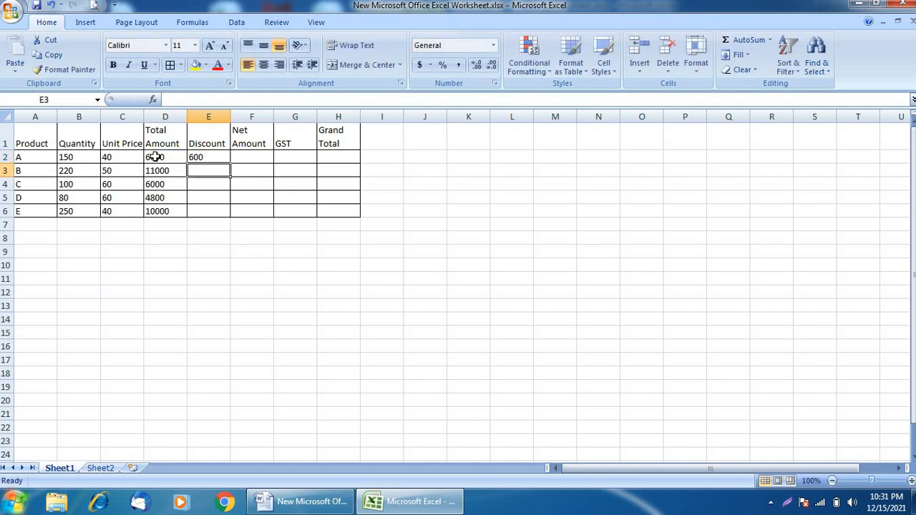
# Fill the Discount formula from E2 down to E6
pyautogui.click(214, 157)
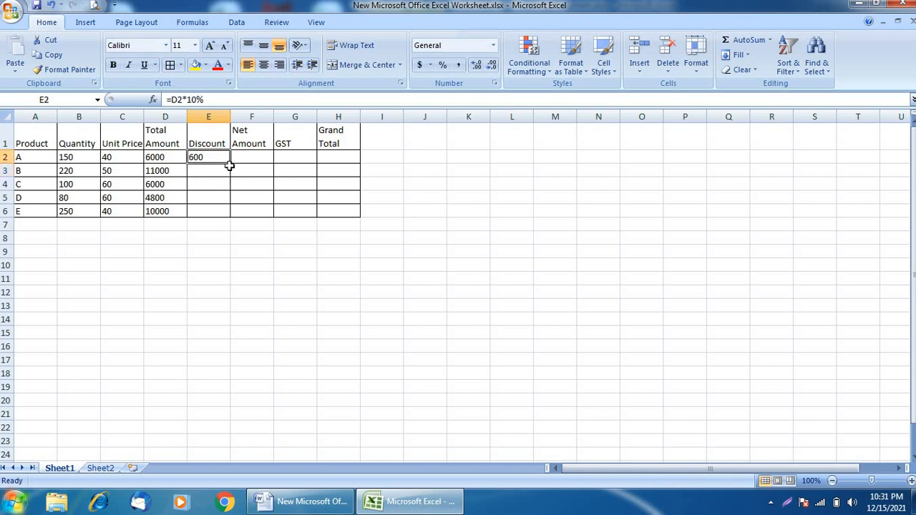
pyautogui.moveTo(231, 163); pyautogui.dragTo(232, 215)
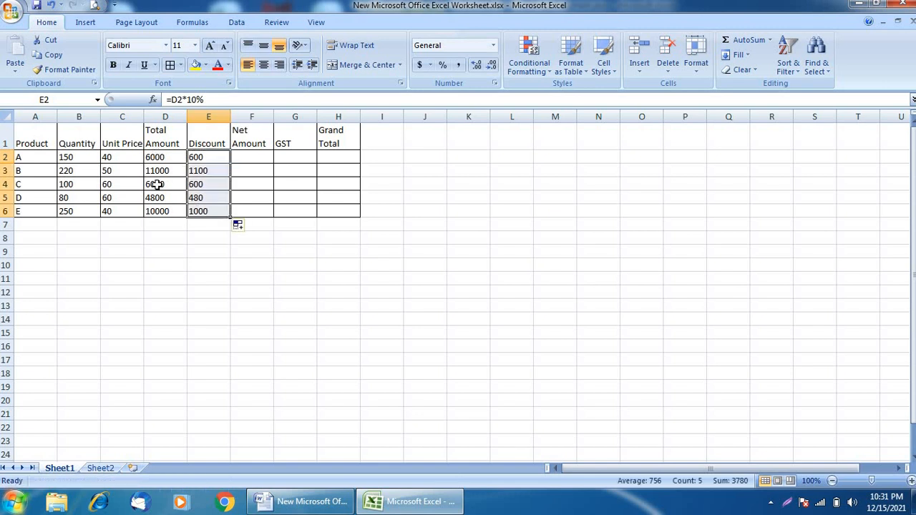
pyautogui.click(227, 250)
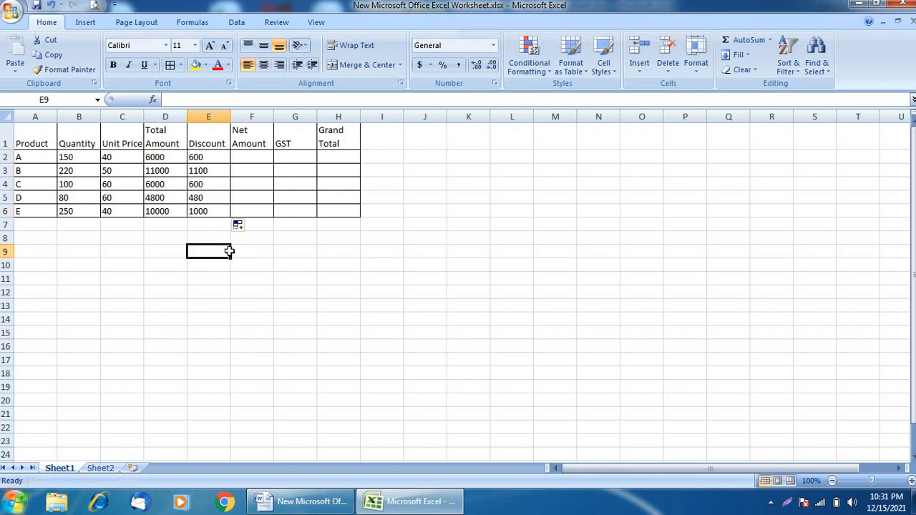
# Compare the Total Amount and Discount cells in rows 3 to 6 to verify the copied 10% formulas
pyautogui.click(202, 170)
pyautogui.click(161, 172)
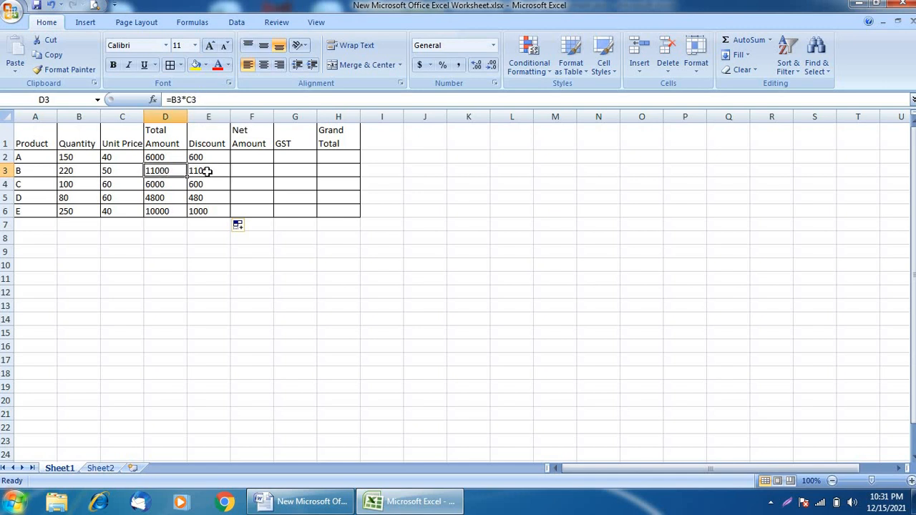
pyautogui.click(179, 184)
pyautogui.click(192, 184)
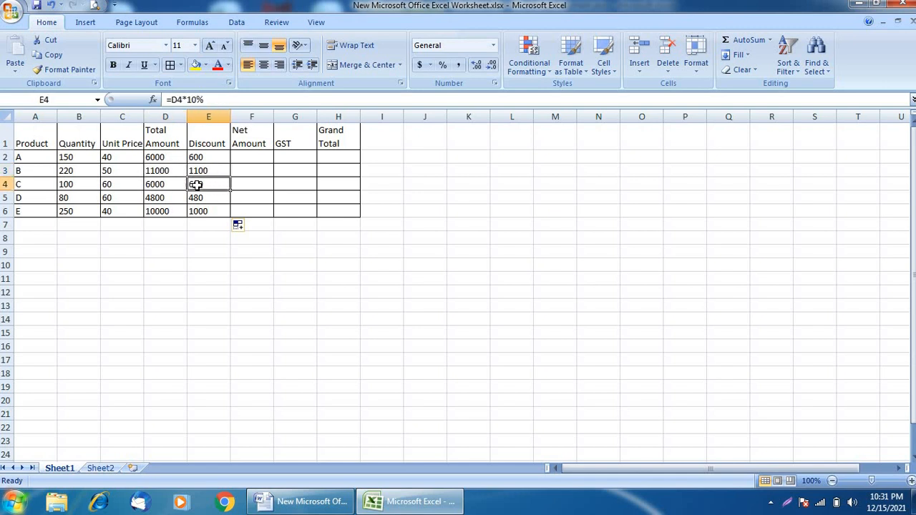
pyautogui.click(184, 200)
pyautogui.click(192, 199)
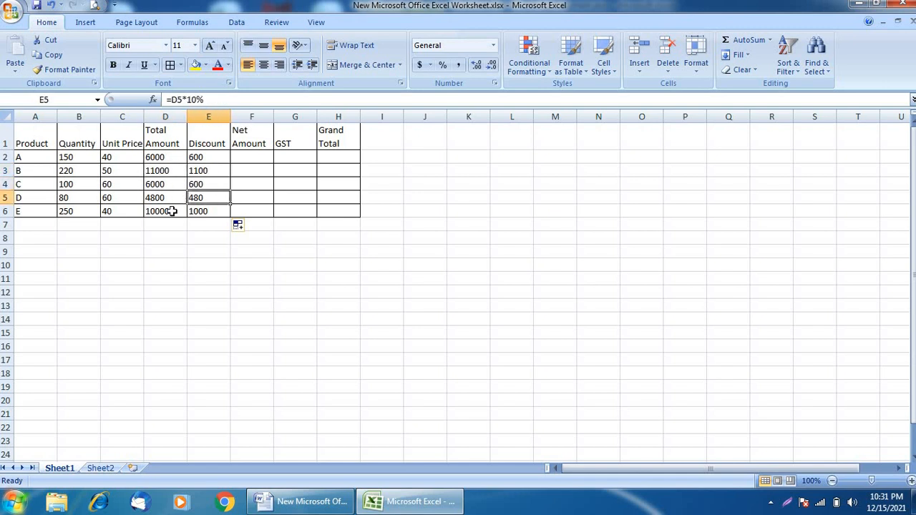
pyautogui.click(157, 214)
pyautogui.click(206, 214)
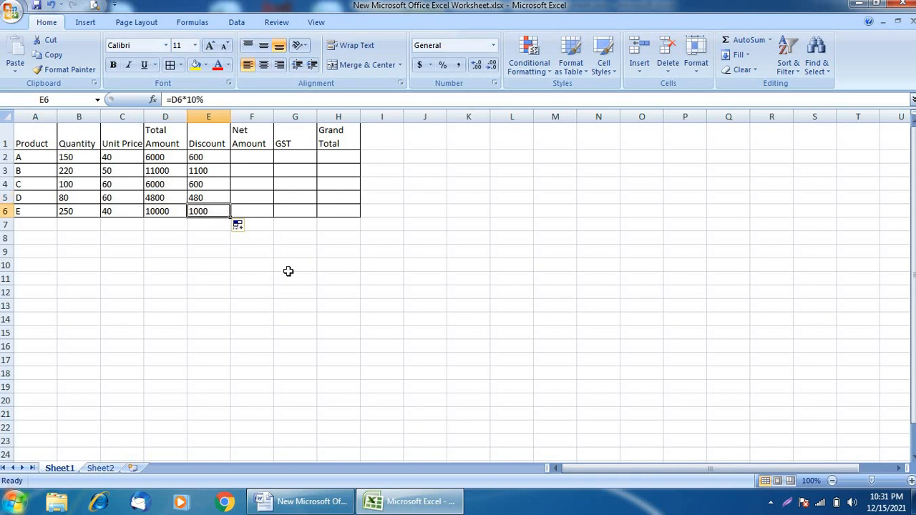
# Check the net amount instruction in Word and enter the formula =D2-E2 in cell F2 of the Excel sheet
pyautogui.click(255, 152)
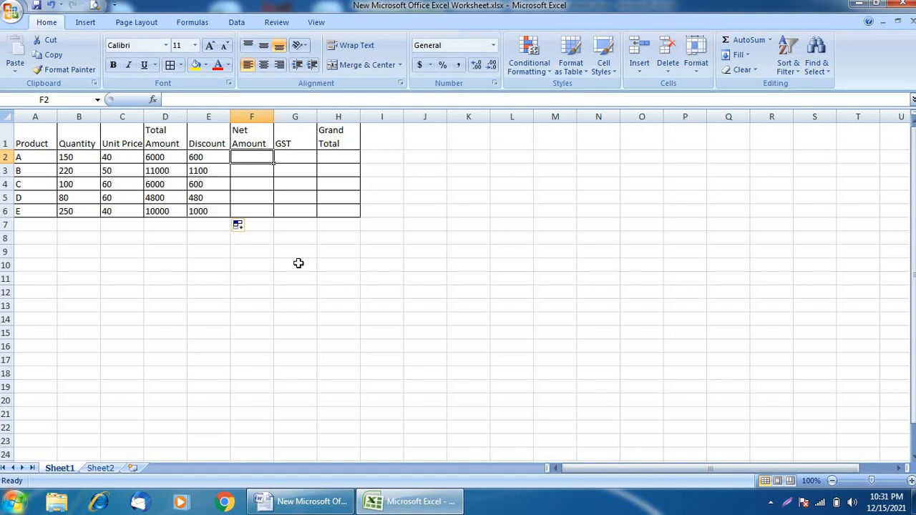
pyautogui.hotkey('alt', 'Tab')
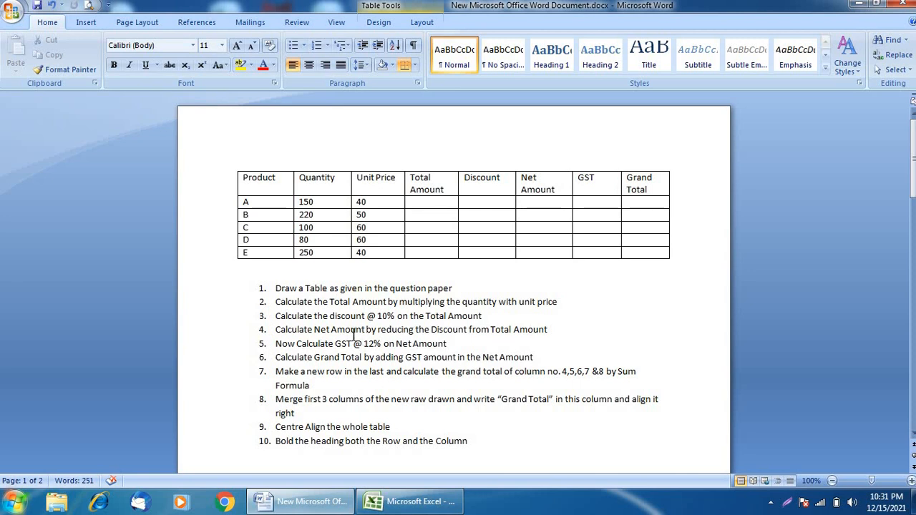
pyautogui.hotkey('alt', 'Tab')
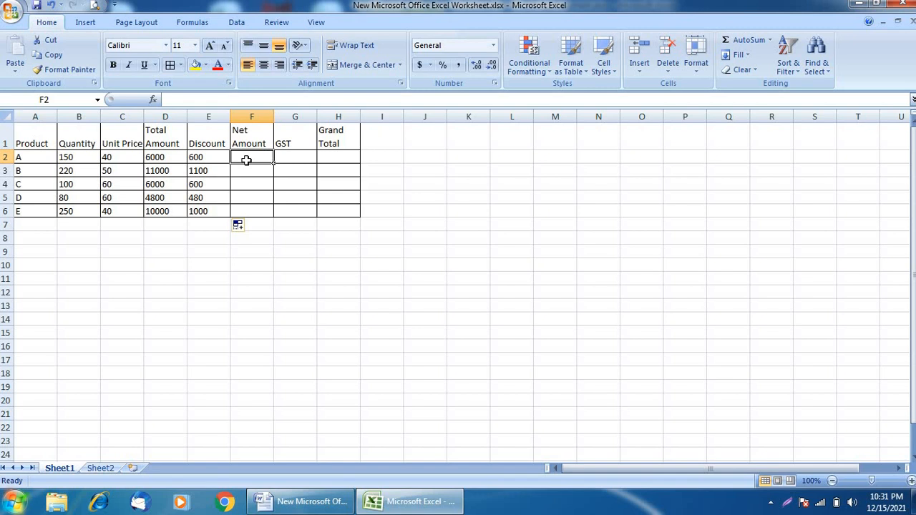
pyautogui.write('=')
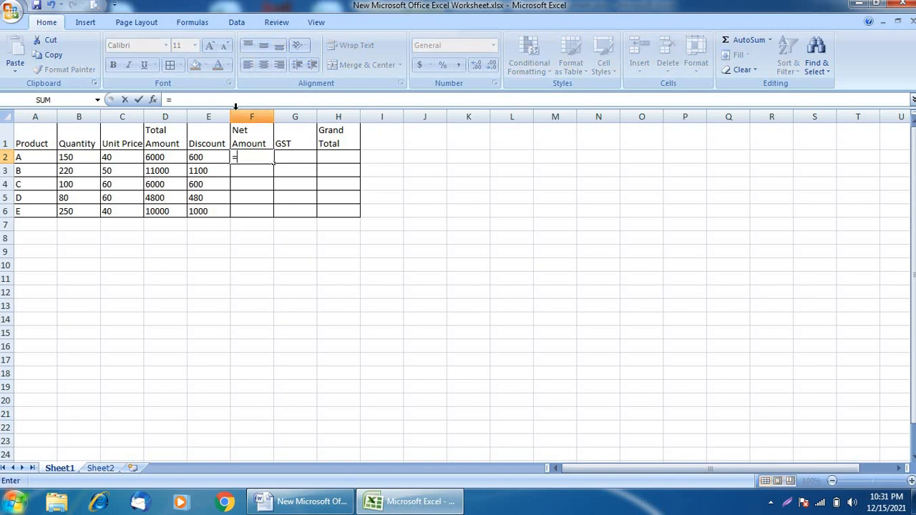
pyautogui.click(166, 154)
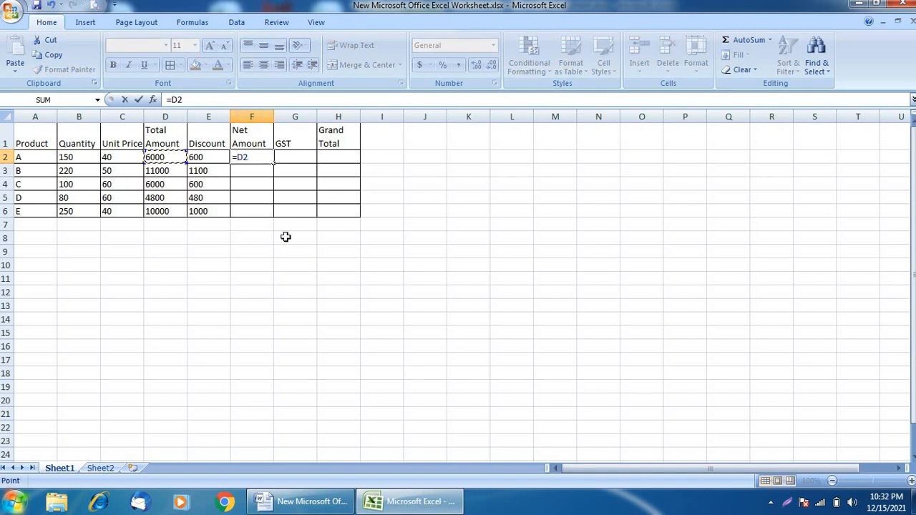
pyautogui.write('-')
pyautogui.click(205, 159)
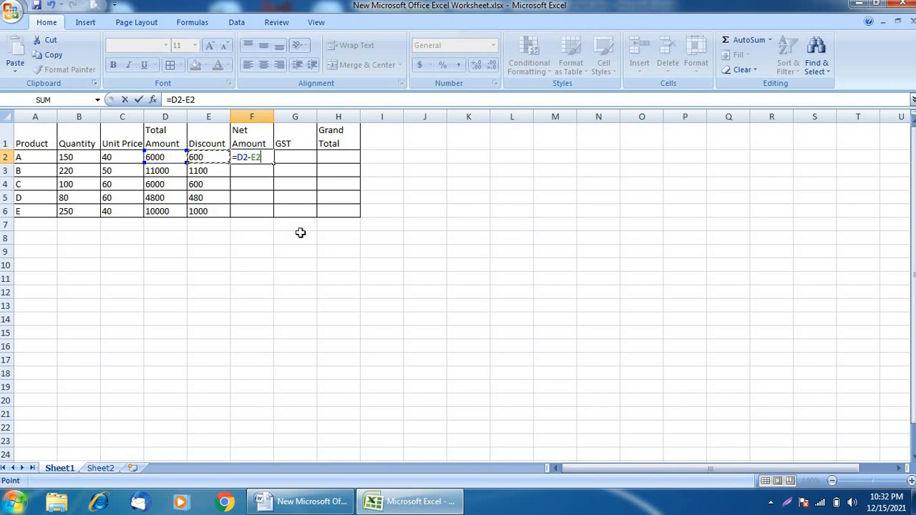
pyautogui.press('Return')
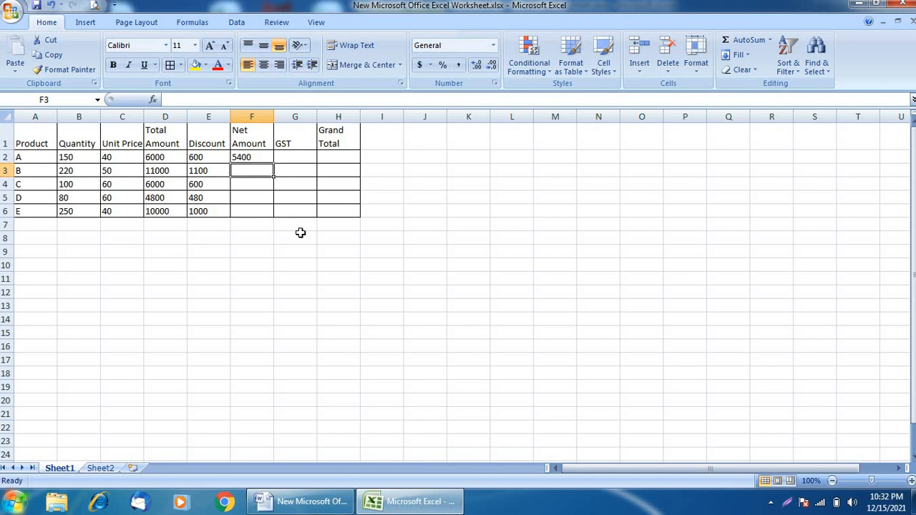
# Fill the Net Amount formula from F2 down to F6
pyautogui.press('Up')
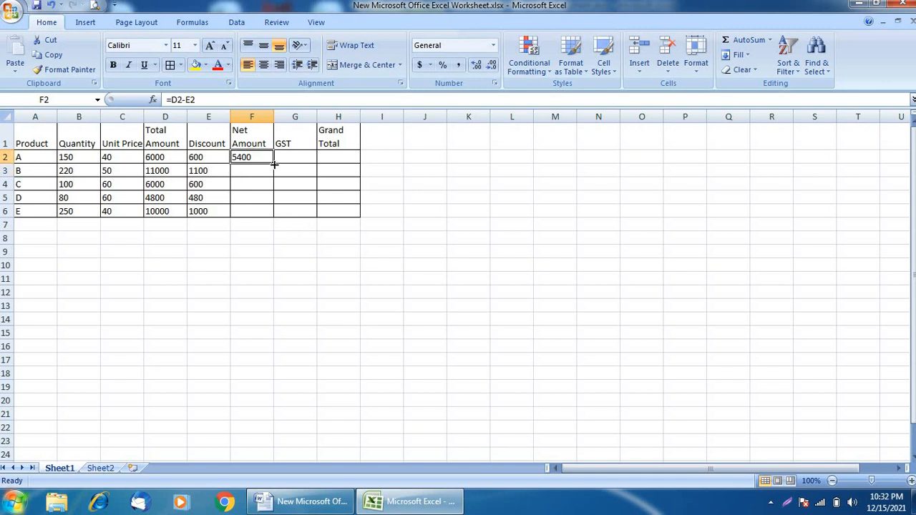
pyautogui.moveTo(274, 164); pyautogui.dragTo(274, 217)
pyautogui.click(248, 246)
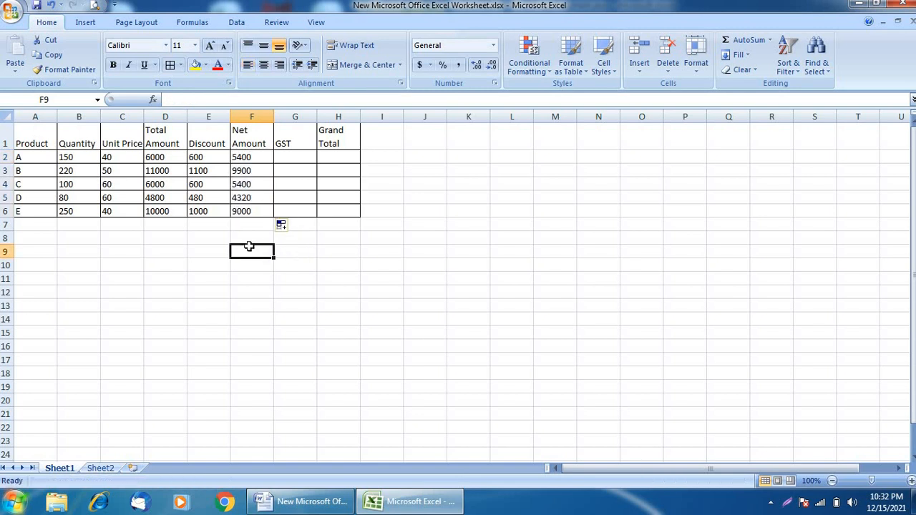
# Check the GST instruction in Word and enter the formula =F2*12% in cell G2 of the Excel sheet
pyautogui.hotkey('alt', 'Tab')
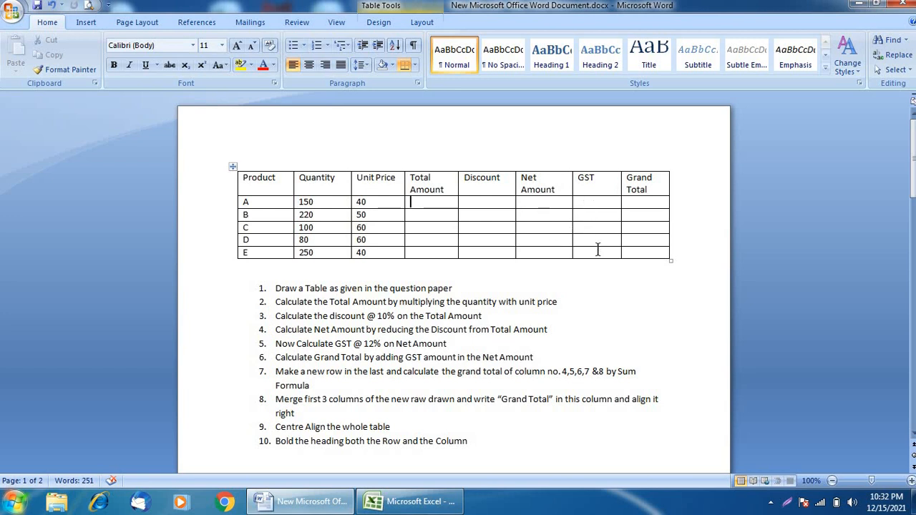
pyautogui.hotkey('alt', 'Tab')
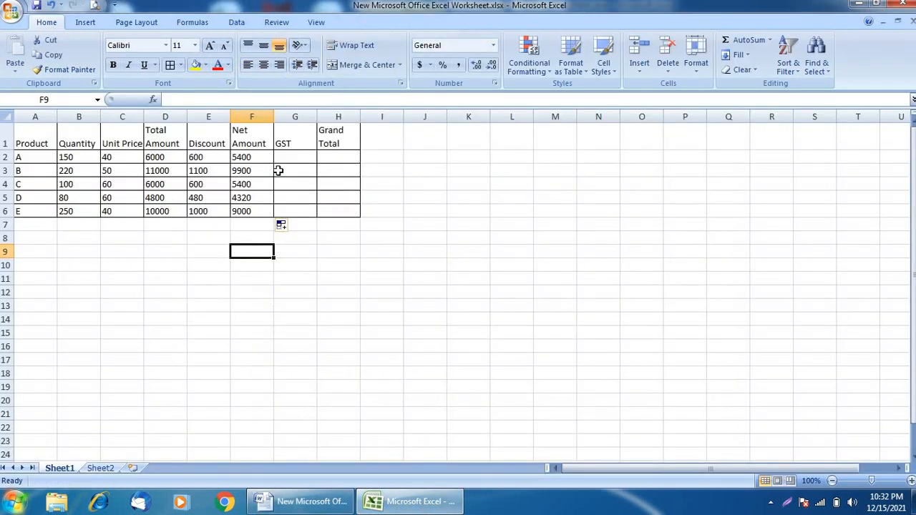
pyautogui.click(289, 159)
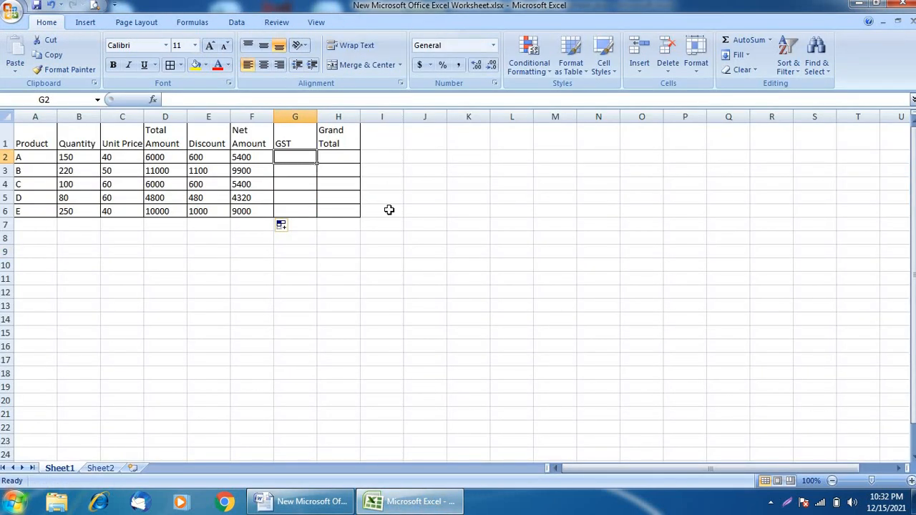
pyautogui.write('=')
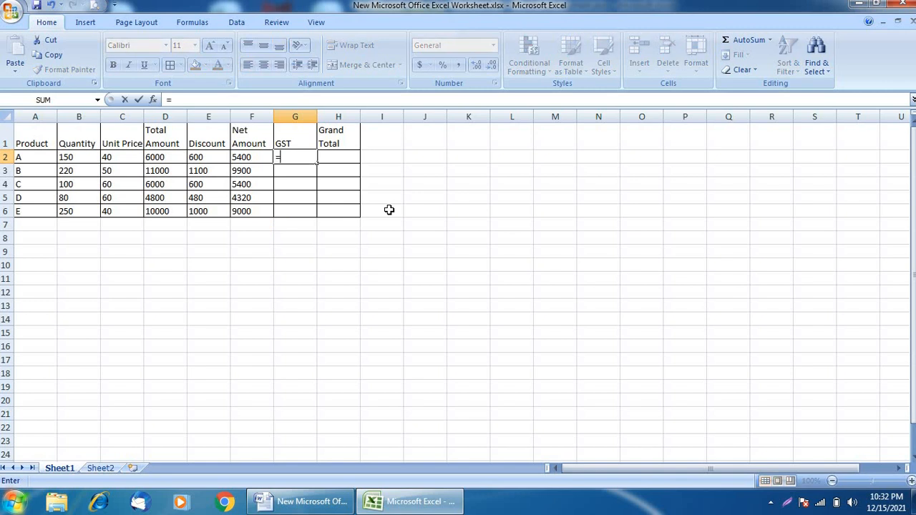
pyautogui.press('Left')
pyautogui.write('*12%')
pyautogui.press('Return')
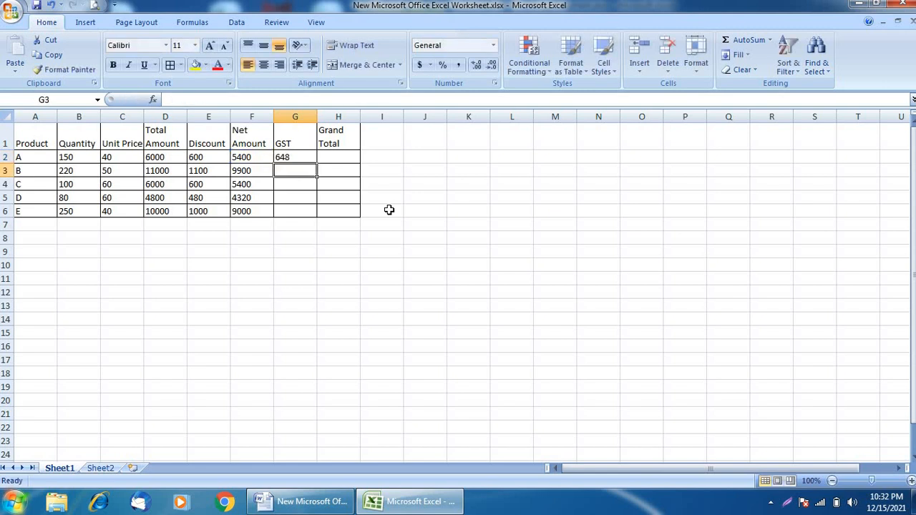
# Fill the GST formula from G2 down to G6
pyautogui.press('Up')
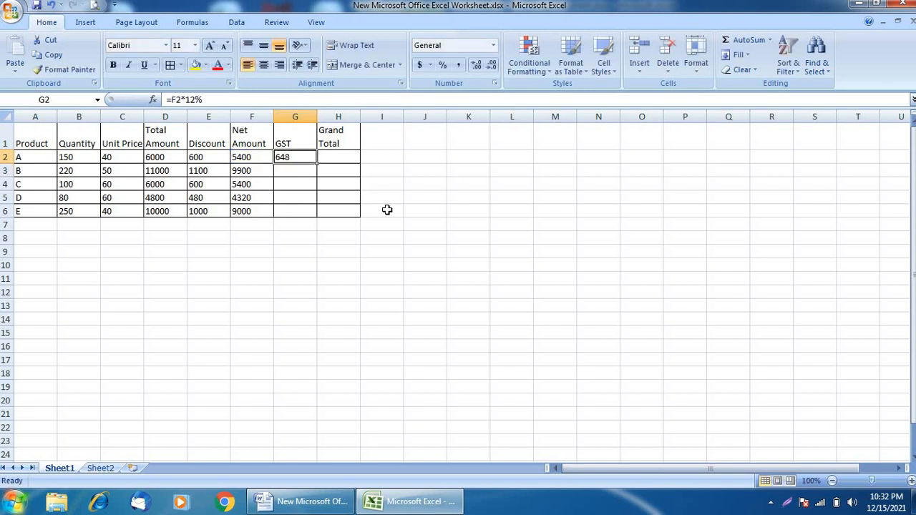
pyautogui.moveTo(317, 166); pyautogui.dragTo(310, 219)
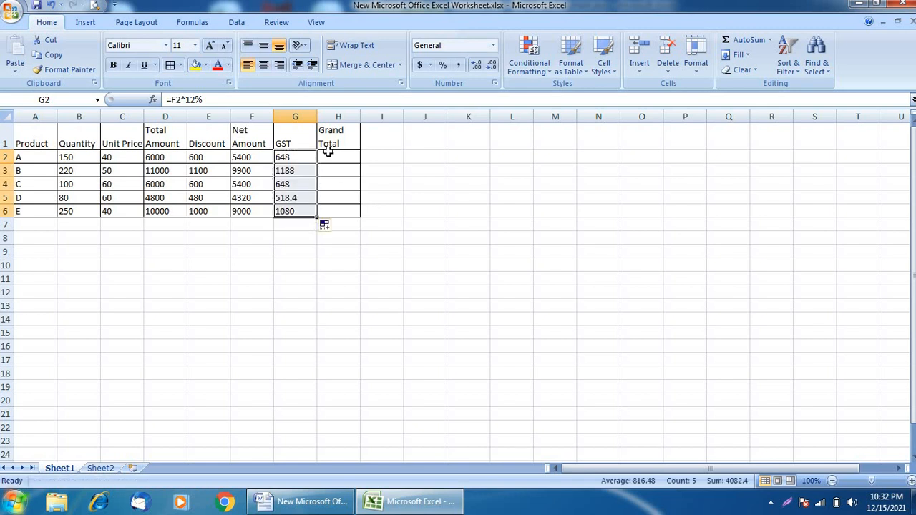
pyautogui.click(294, 239)
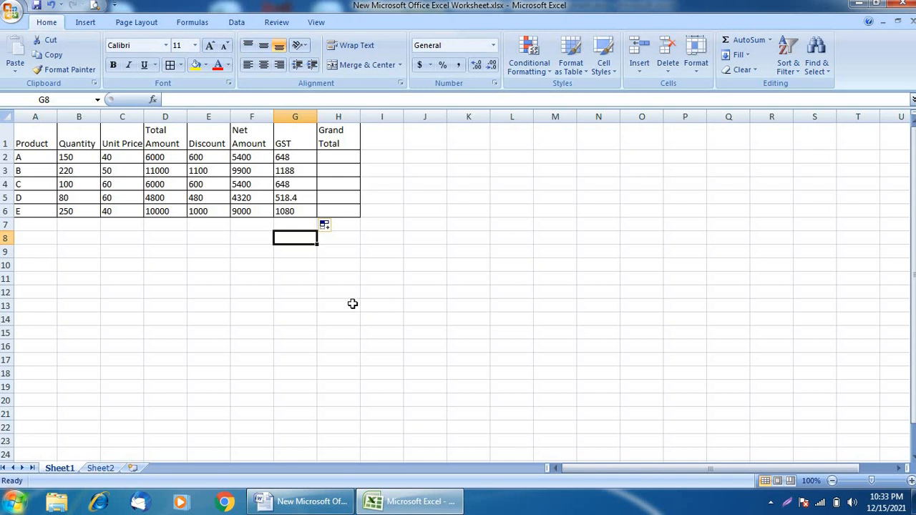
# Check the grand total instruction in Word and enter the formula =F2+G2 in cell H2 of the Excel sheet
pyautogui.hotkey('alt', 'Tab')
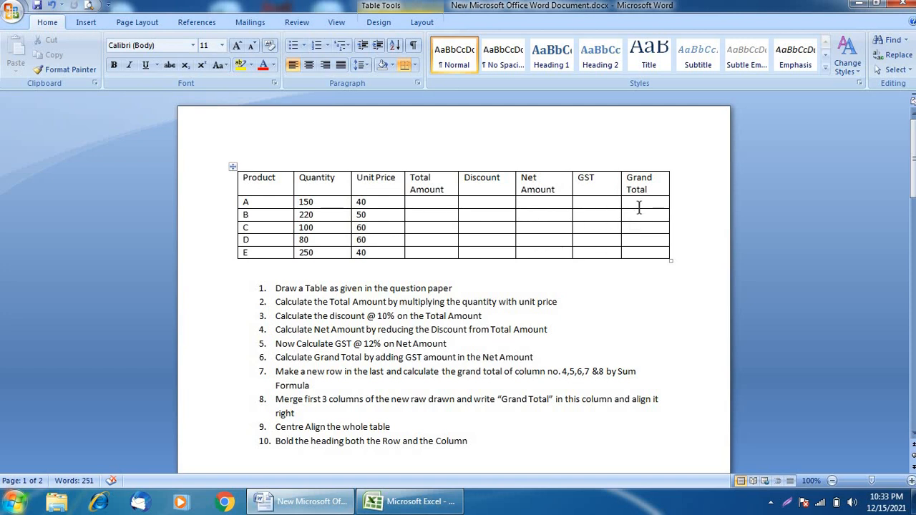
pyautogui.hotkey('alt', 'Tab')
pyautogui.click(339, 156)
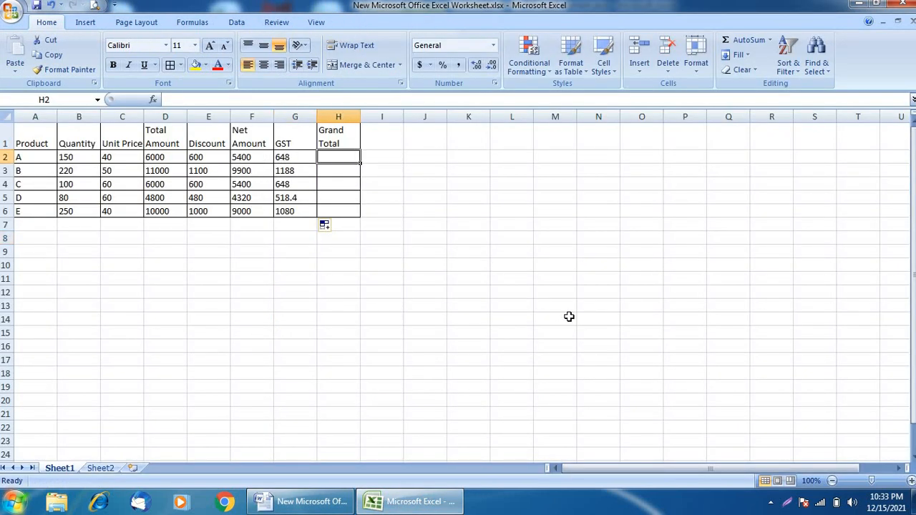
pyautogui.write('=')
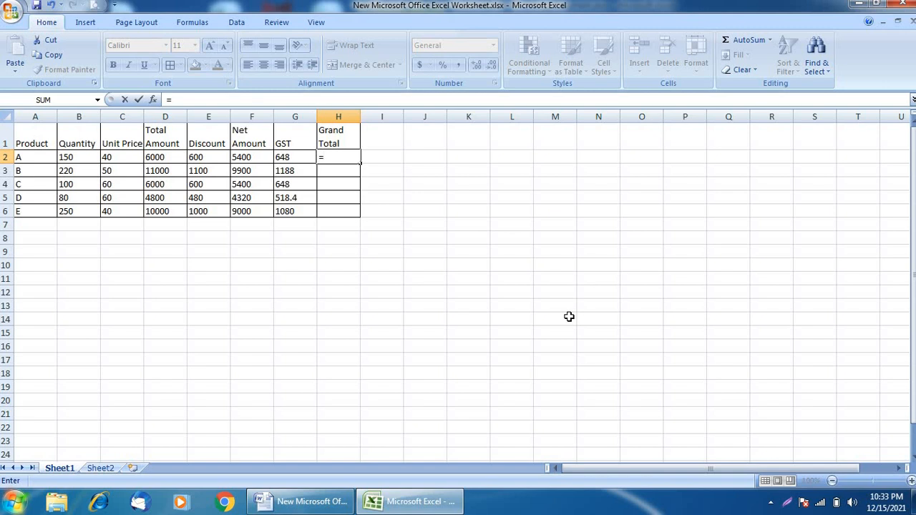
pyautogui.click(244, 158)
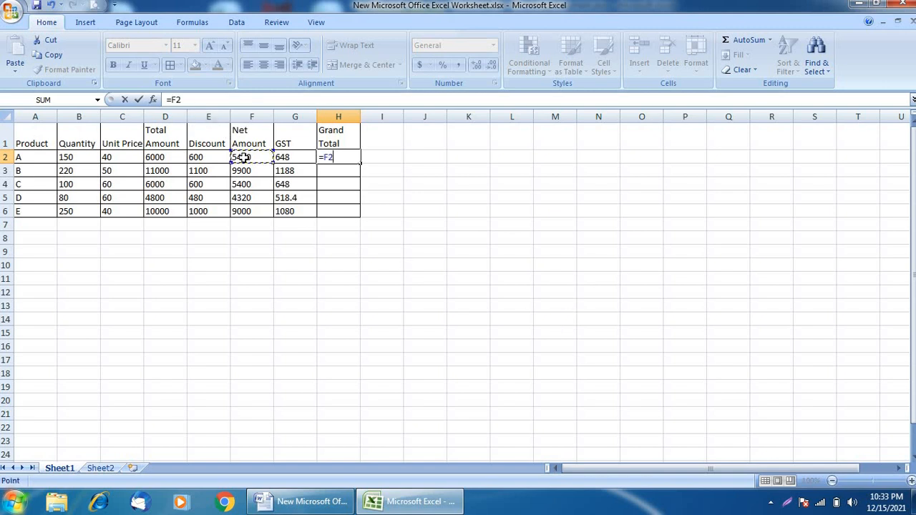
pyautogui.write('+')
pyautogui.click(299, 157)
pyautogui.press('Return')
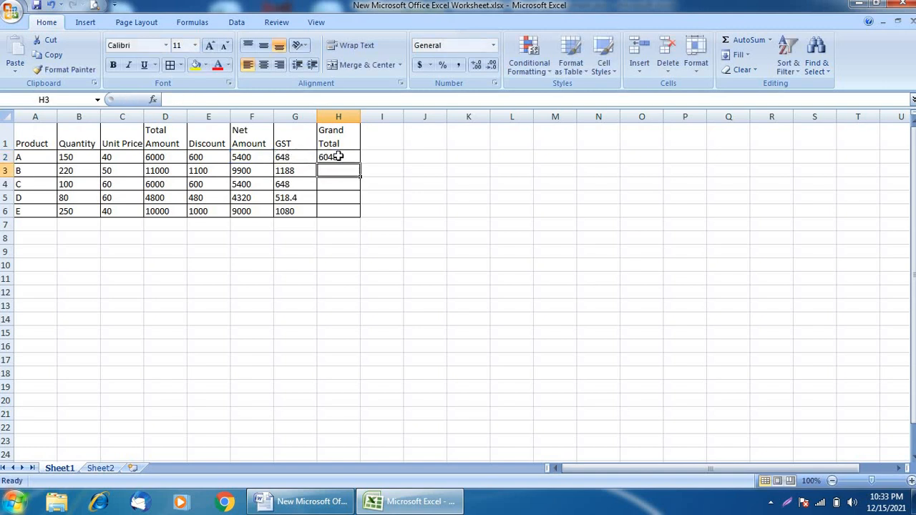
# Fill the Grand Total formula from H2 down to H6
pyautogui.click(336, 157)
pyautogui.moveTo(359, 164); pyautogui.dragTo(361, 217)
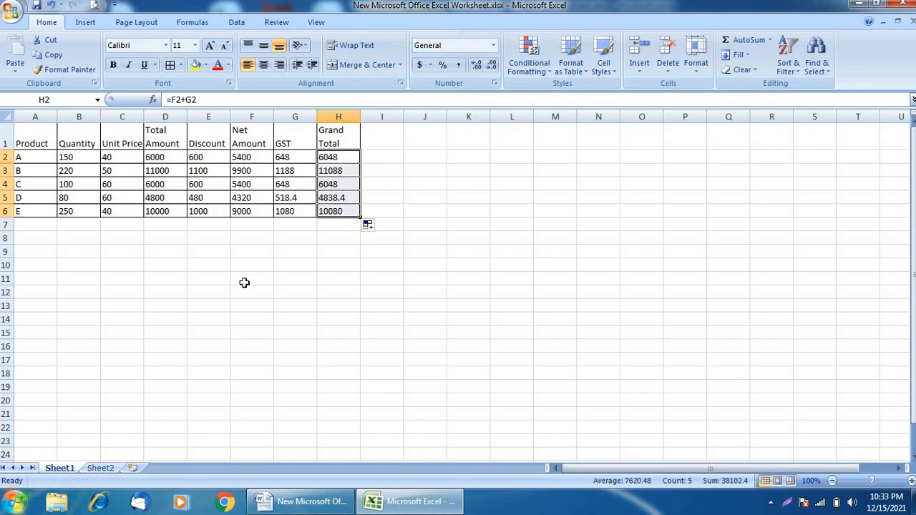
pyautogui.click(285, 264)
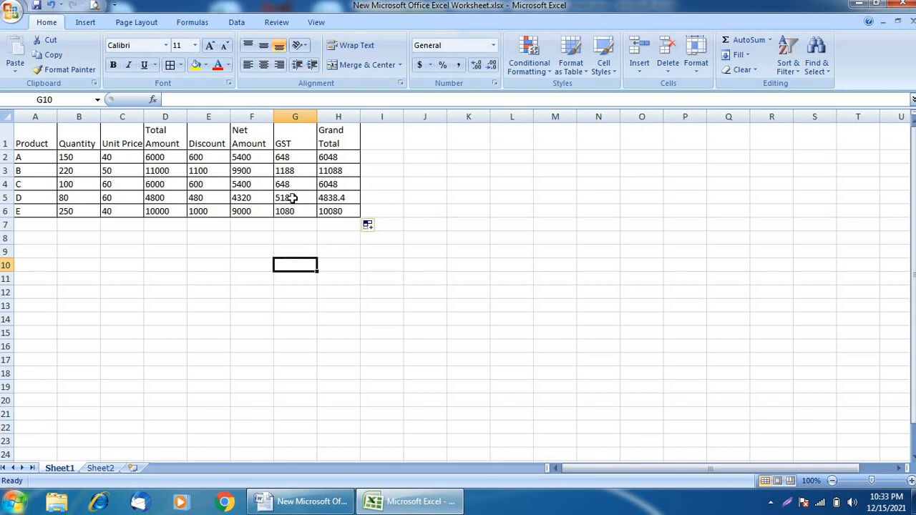
# Reduce the GST and Grand Total values of product D in G5:H5 to zero decimal places
pyautogui.click(344, 199)
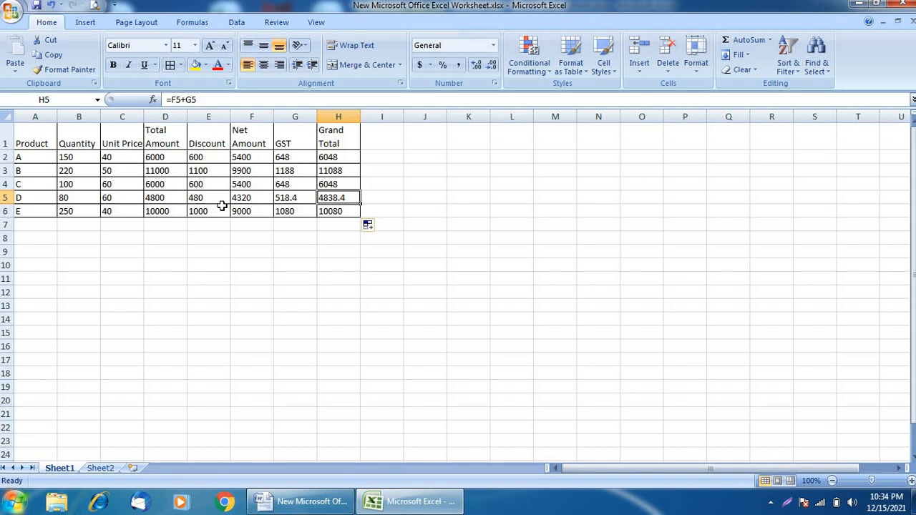
pyautogui.click(289, 201)
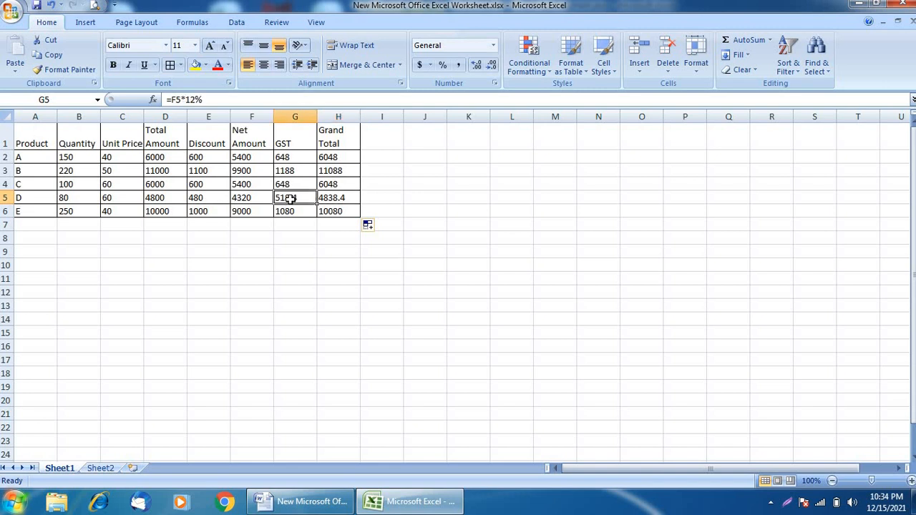
pyautogui.click(76, 159)
pyautogui.moveTo(76, 159); pyautogui.dragTo(105, 209)
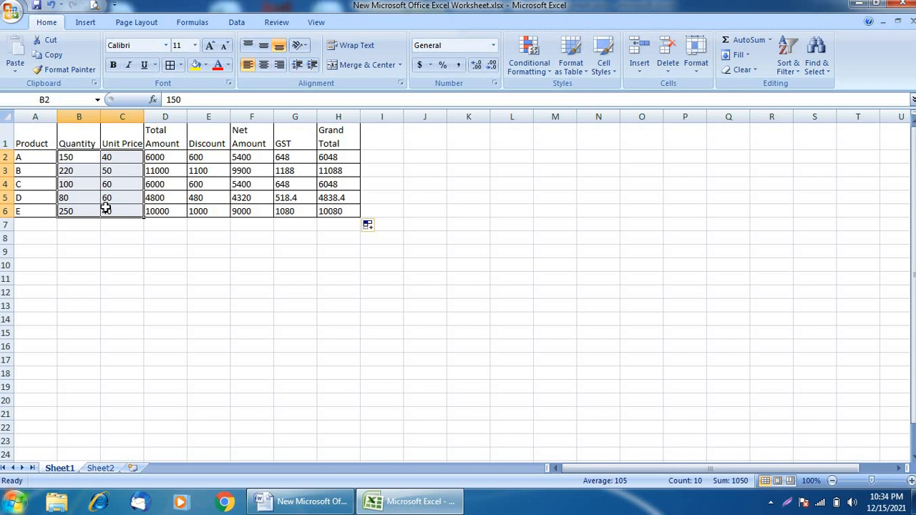
pyautogui.click(86, 160)
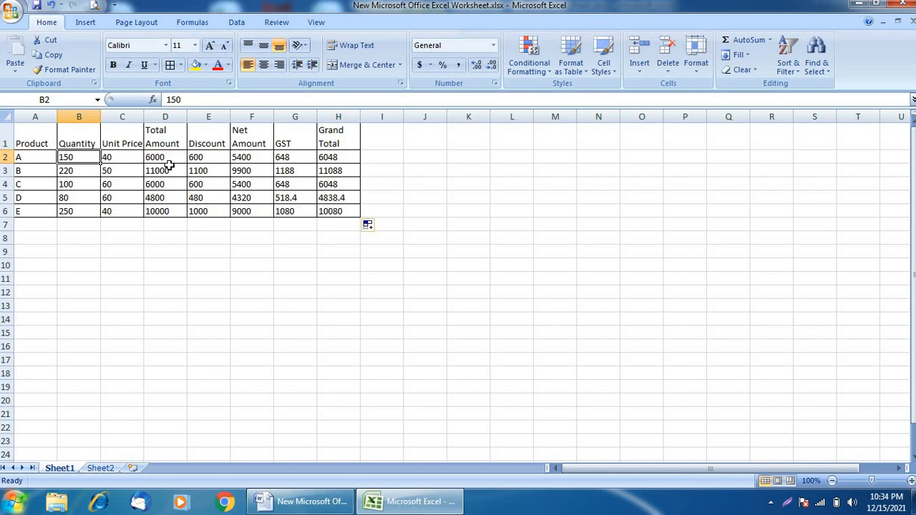
pyautogui.moveTo(295, 195); pyautogui.dragTo(336, 197)
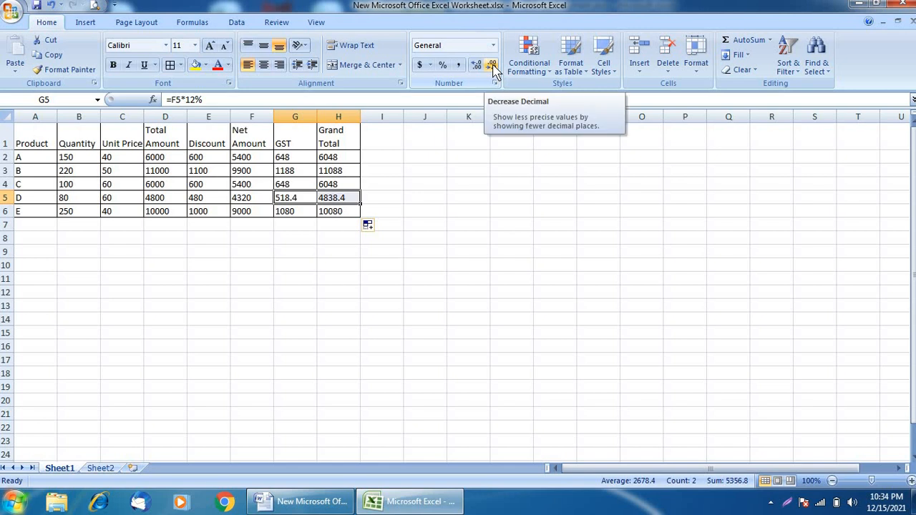
pyautogui.click(492, 66)
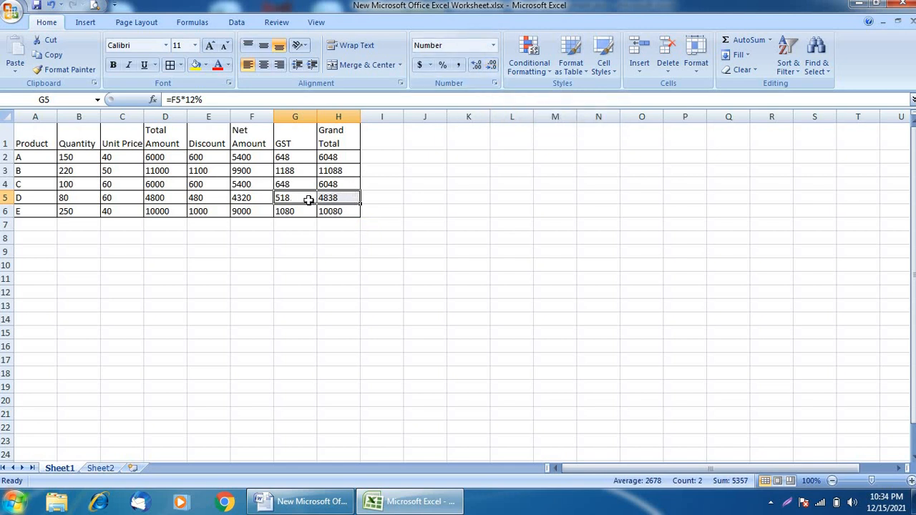
pyautogui.click(276, 251)
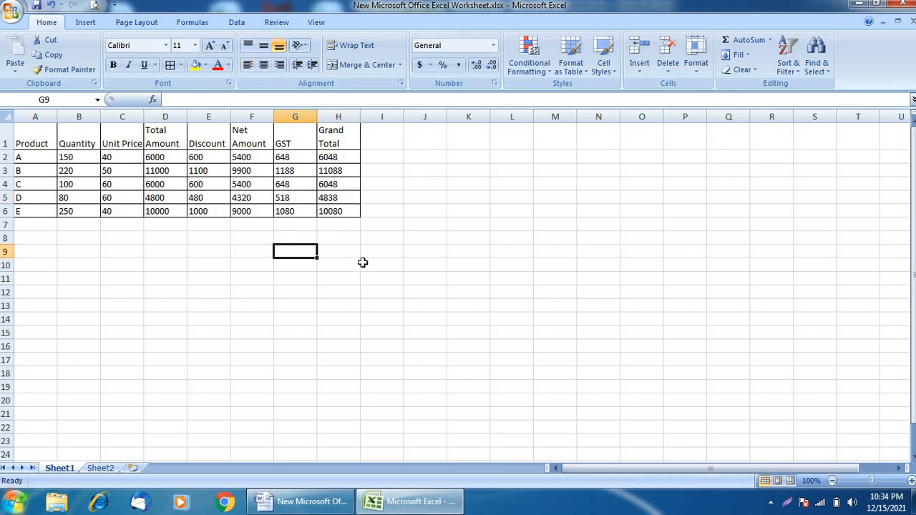
# Check the new-row instruction in Word and add borders to A7:H7 below the Excel table
pyautogui.hotkey('alt', 'Tab')
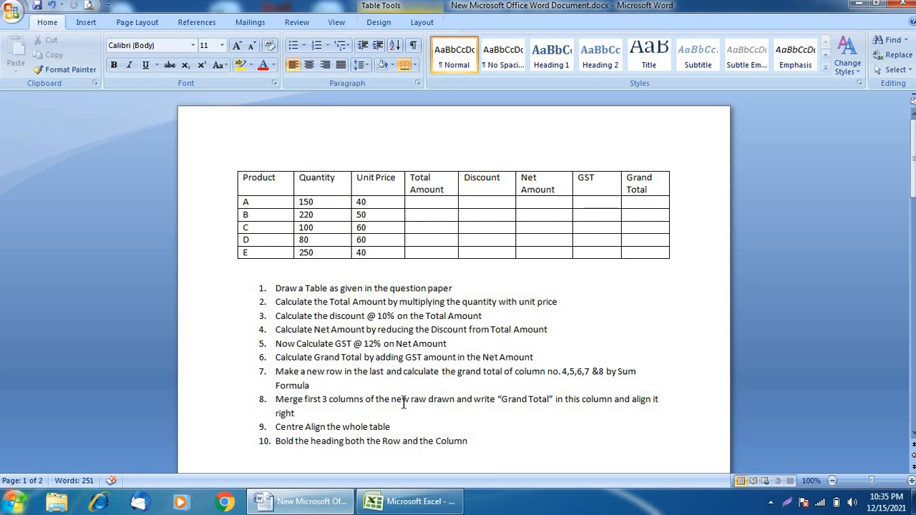
pyautogui.hotkey('alt', 'Tab')
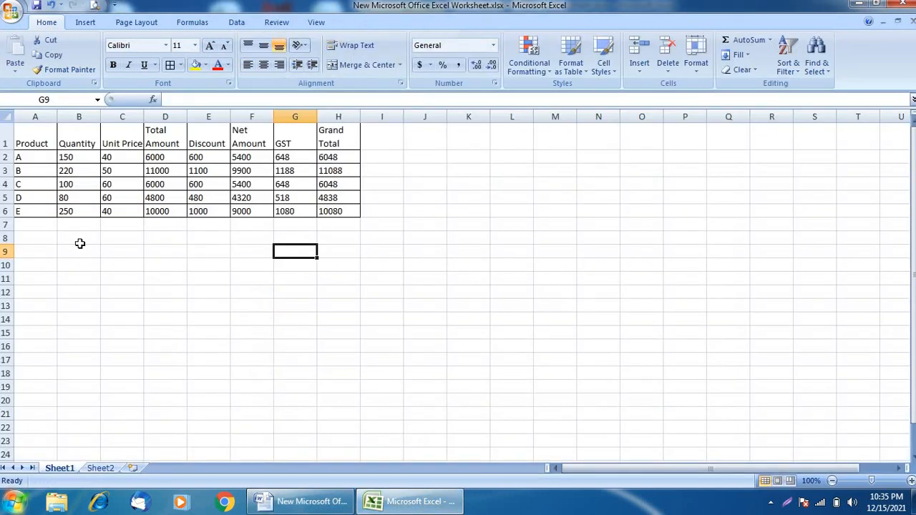
pyautogui.moveTo(24, 225); pyautogui.dragTo(325, 225)
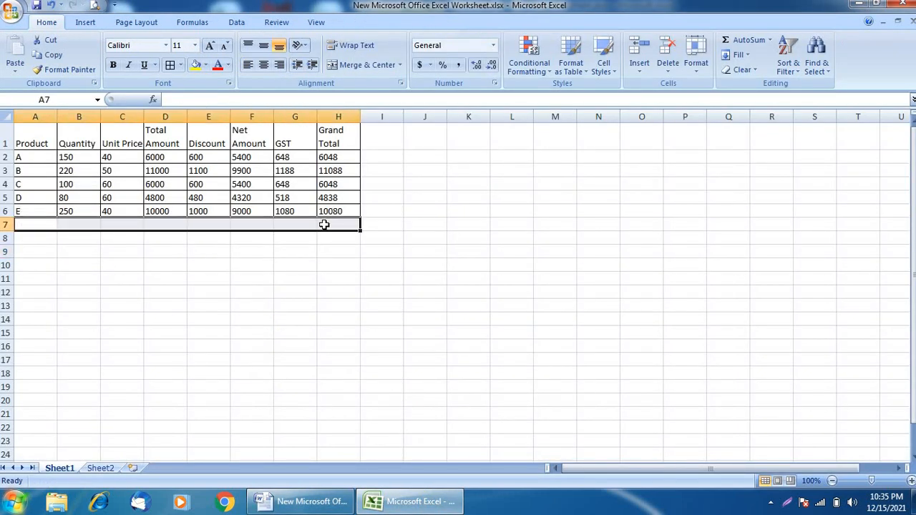
pyautogui.click(171, 65)
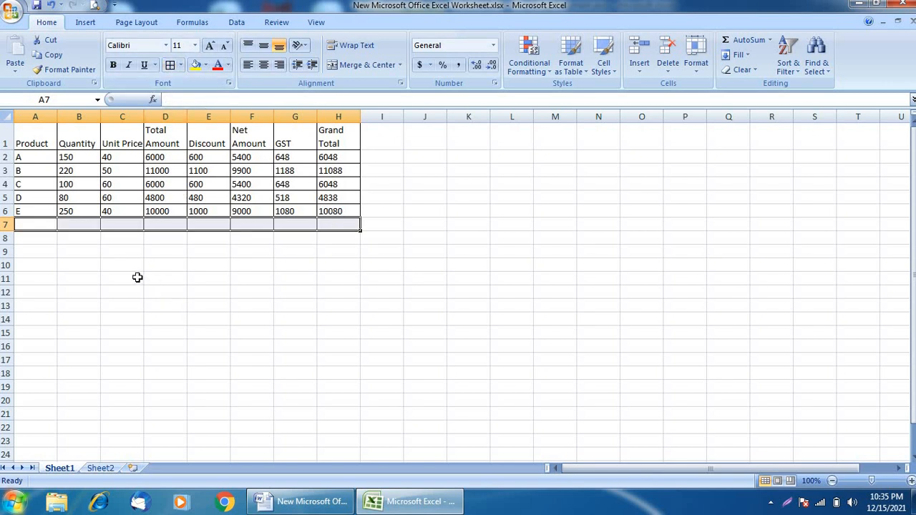
pyautogui.click(136, 279)
# Review in Word which columns need totals, and enter the formula =SUM(D2:D6) in cell D7 of the Excel sheet
pyautogui.hotkey('alt', 'Tab')
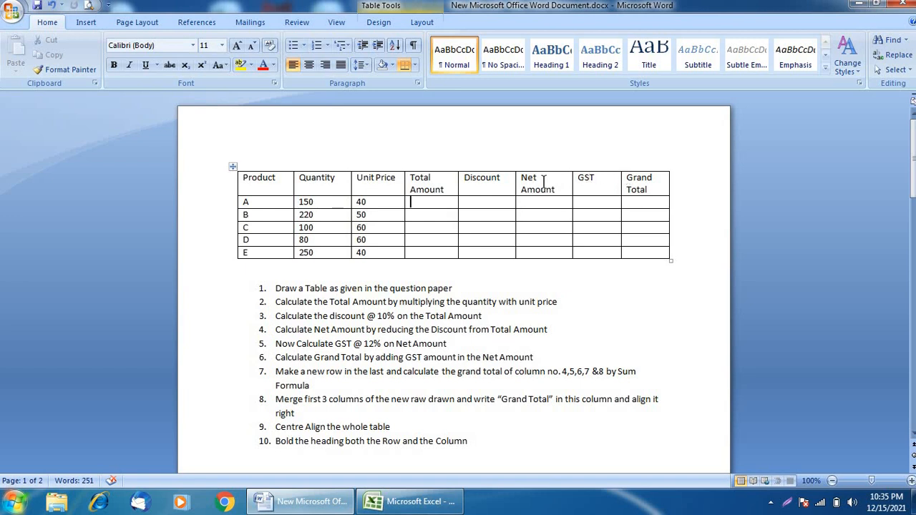
pyautogui.doubleClick(433, 190)
pyautogui.moveTo(469, 207); pyautogui.dragTo(494, 285)
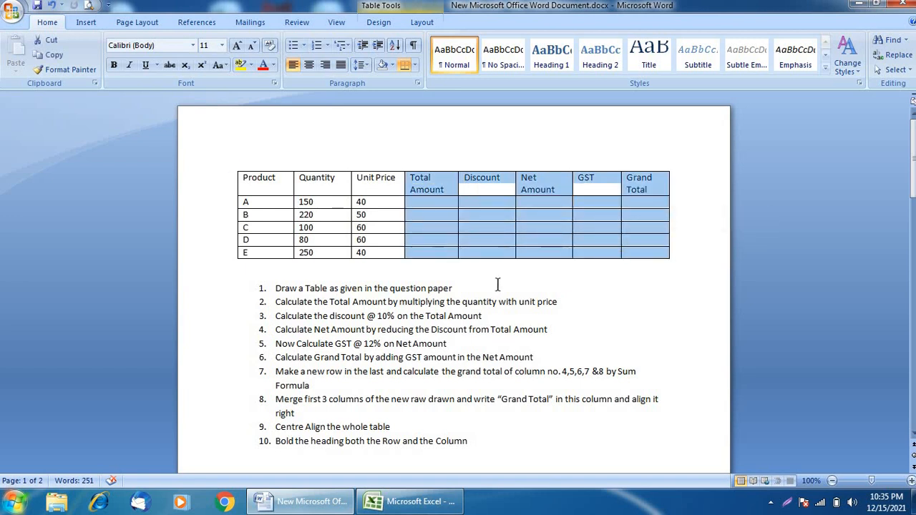
pyautogui.click(494, 284)
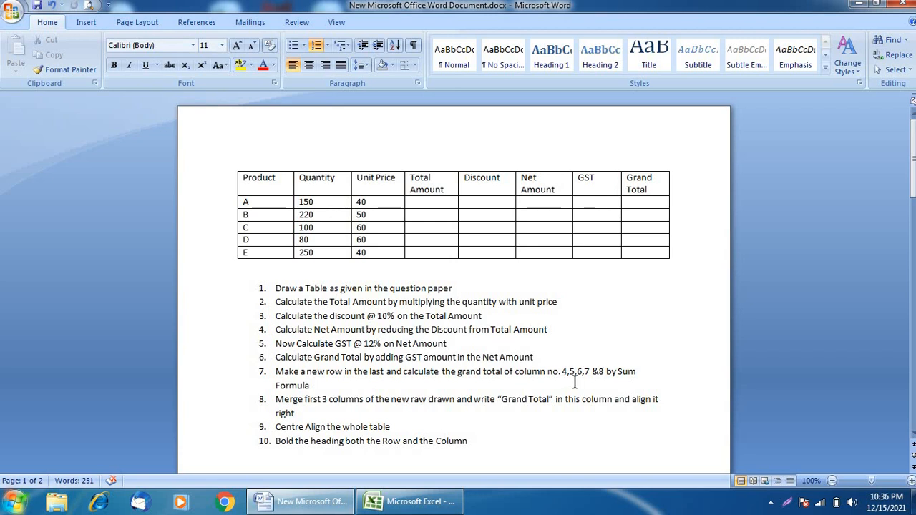
pyautogui.hotkey('alt', 'Tab')
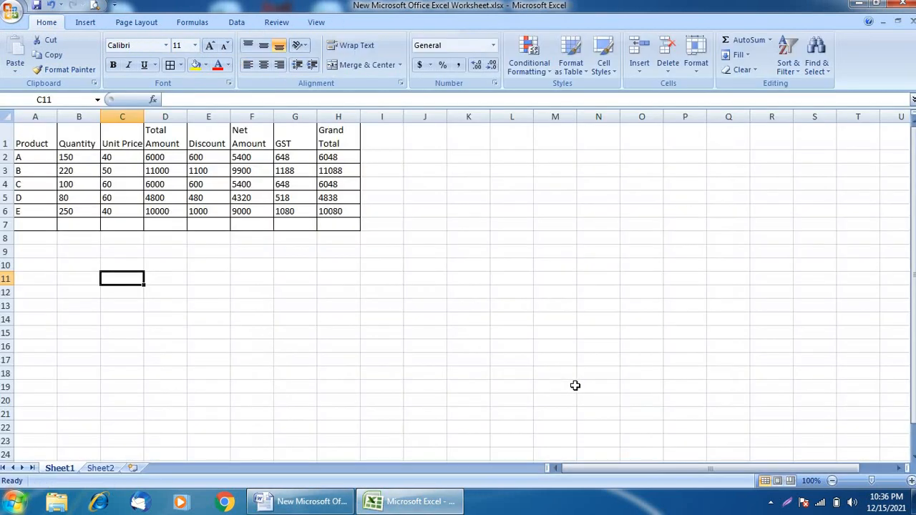
pyautogui.click(159, 224)
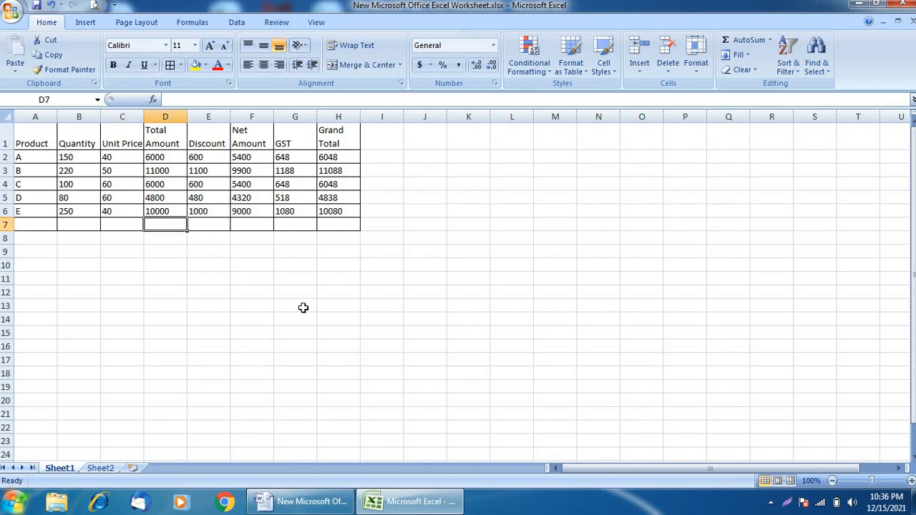
pyautogui.write('=')
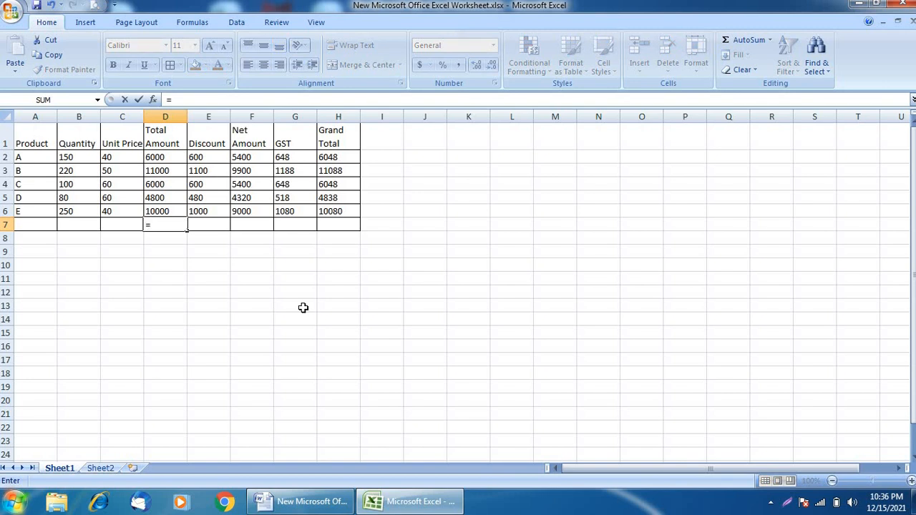
pyautogui.write('sum')
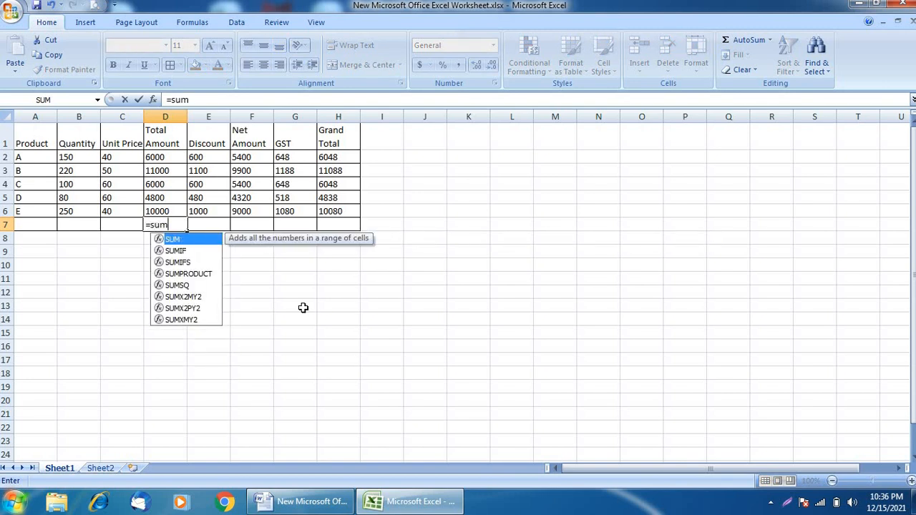
pyautogui.write('(')
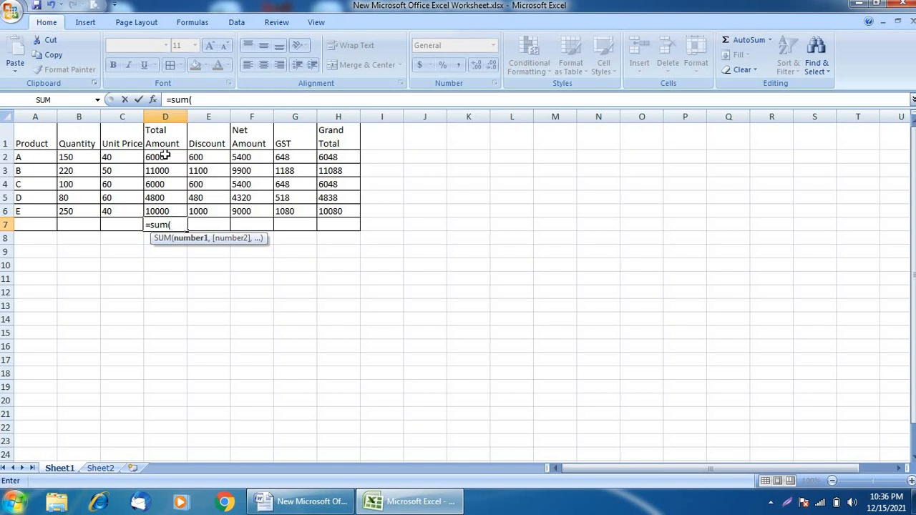
pyautogui.moveTo(164, 156); pyautogui.dragTo(166, 211)
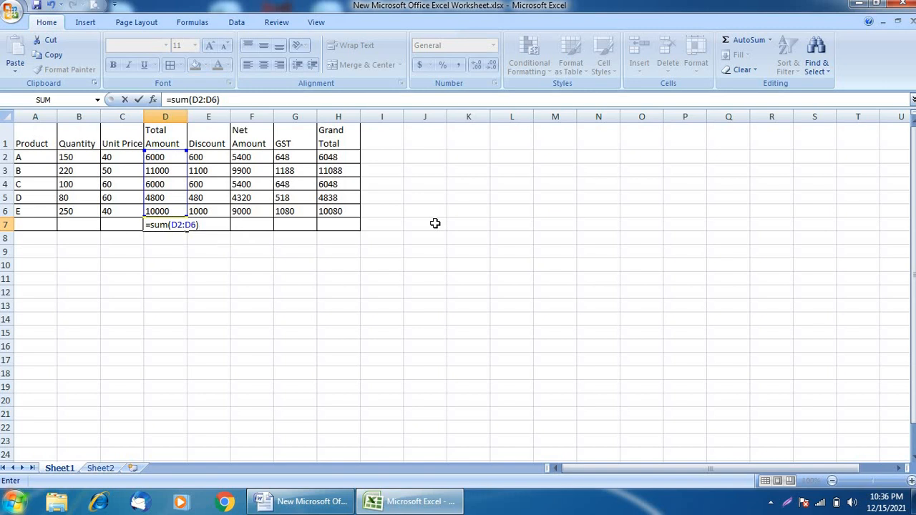
pyautogui.press('Return')
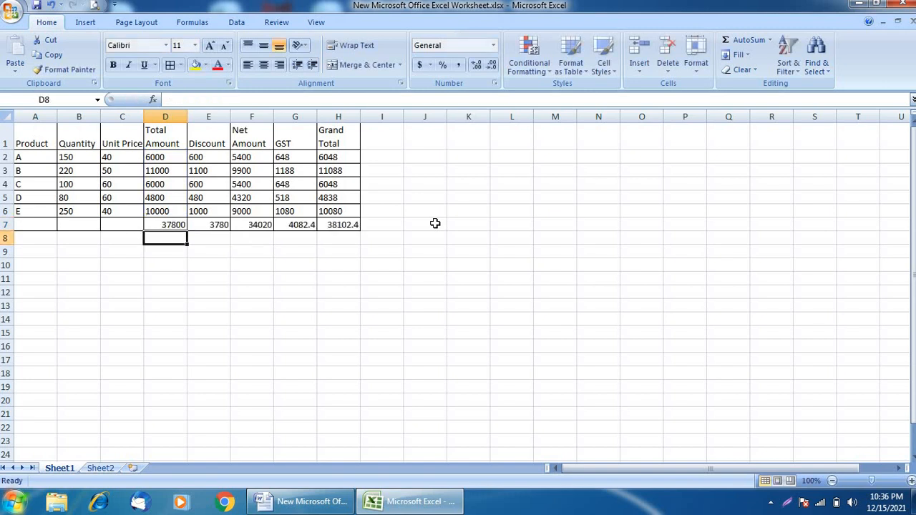
# Try filling the sum formula from D7 across to H7, and clear the totals in E7:H7
pyautogui.click(172, 224)
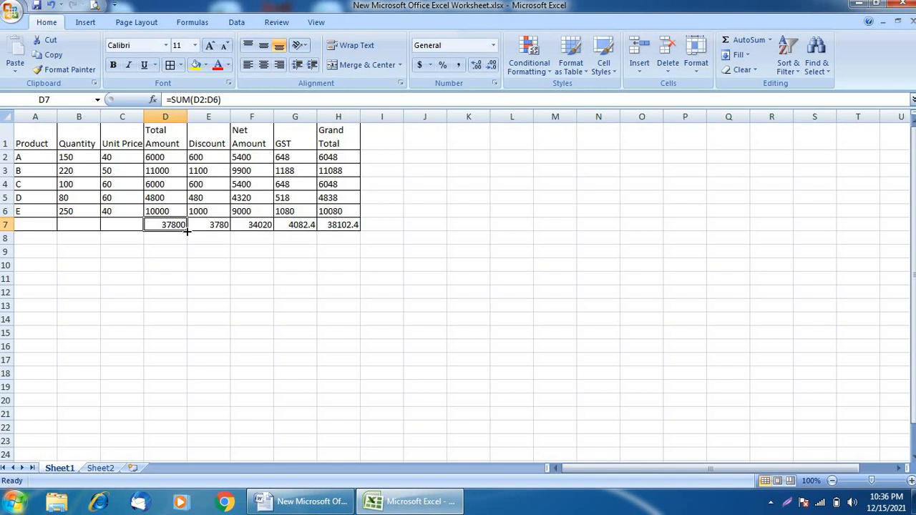
pyautogui.moveTo(185, 230); pyautogui.dragTo(348, 226)
pyautogui.click(239, 255)
pyautogui.moveTo(216, 226); pyautogui.dragTo(339, 228)
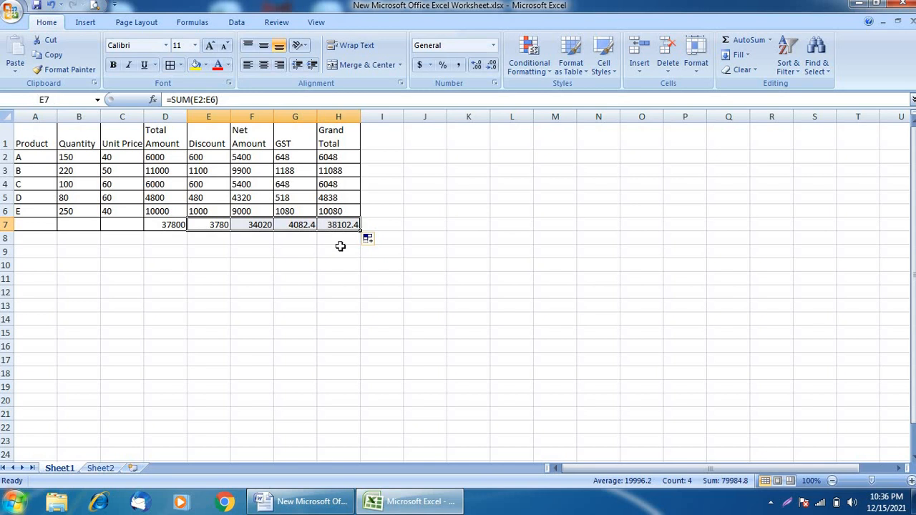
pyautogui.press('Delete')
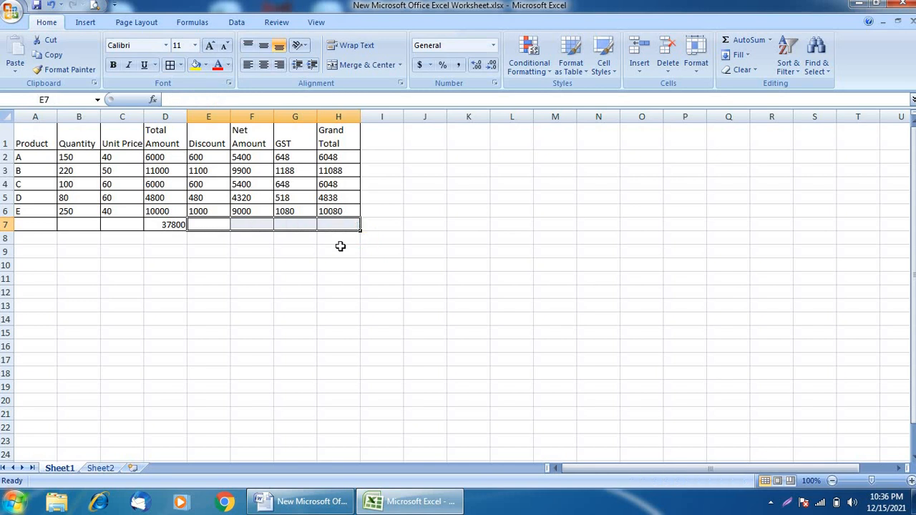
# Fill the sum formula from D7 across to H7 and left-align the totals in D7:H7
pyautogui.click(162, 225)
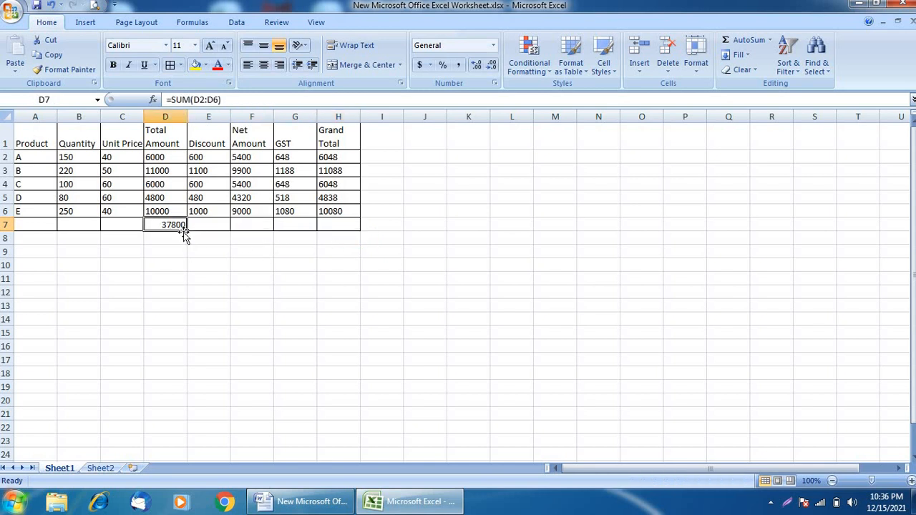
pyautogui.moveTo(187, 232); pyautogui.dragTo(342, 229)
pyautogui.click(200, 226)
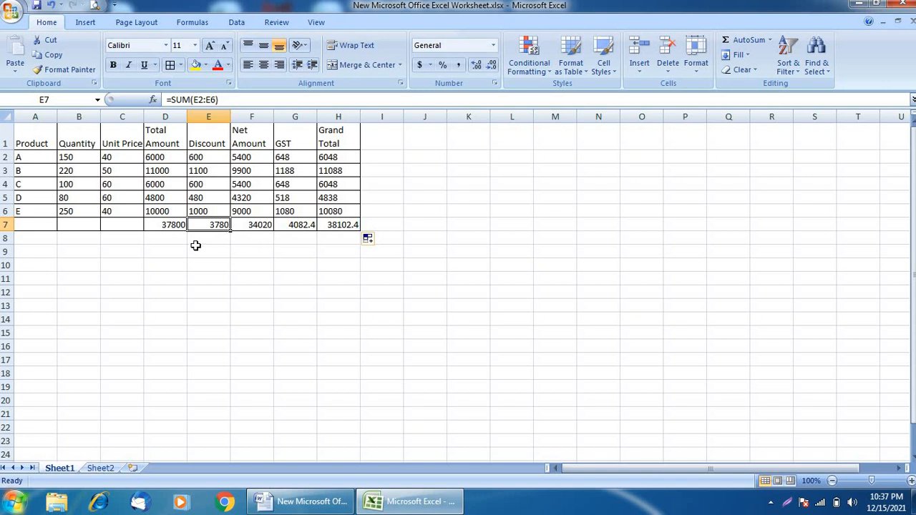
pyautogui.moveTo(171, 224); pyautogui.dragTo(342, 225)
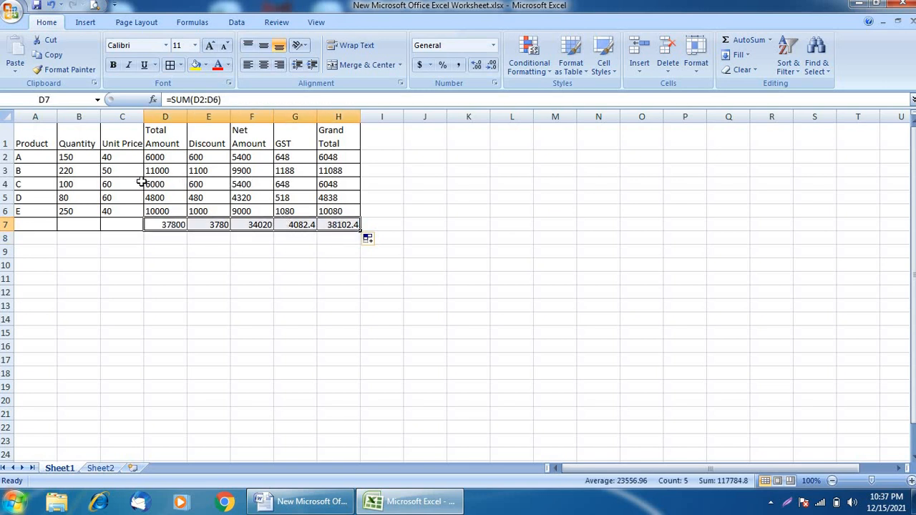
pyautogui.click(250, 65)
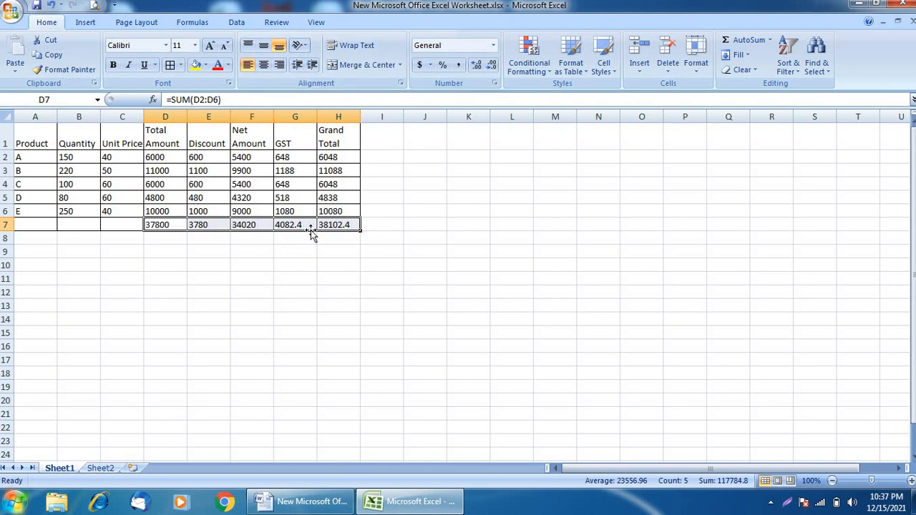
# Display the totals in G7:H7 without decimal places
pyautogui.moveTo(291, 227); pyautogui.dragTo(331, 227)
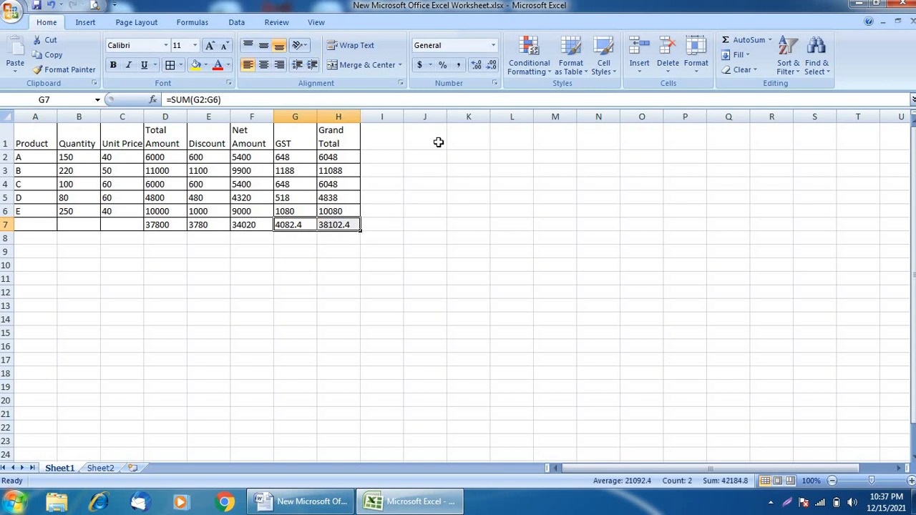
pyautogui.click(493, 65)
pyautogui.click(293, 263)
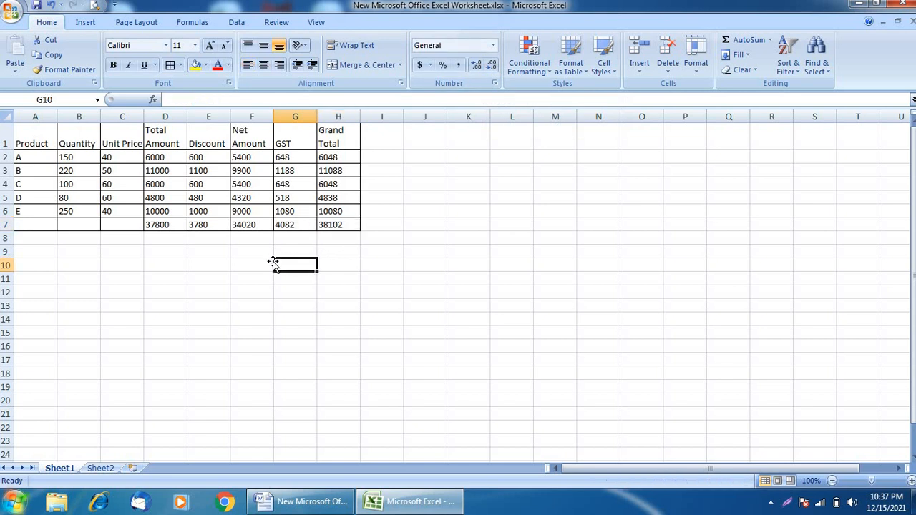
# Check the merge instruction in Word and merge and center cells A7:C7 in the Excel totals row
pyautogui.hotkey('alt', 'Tab')
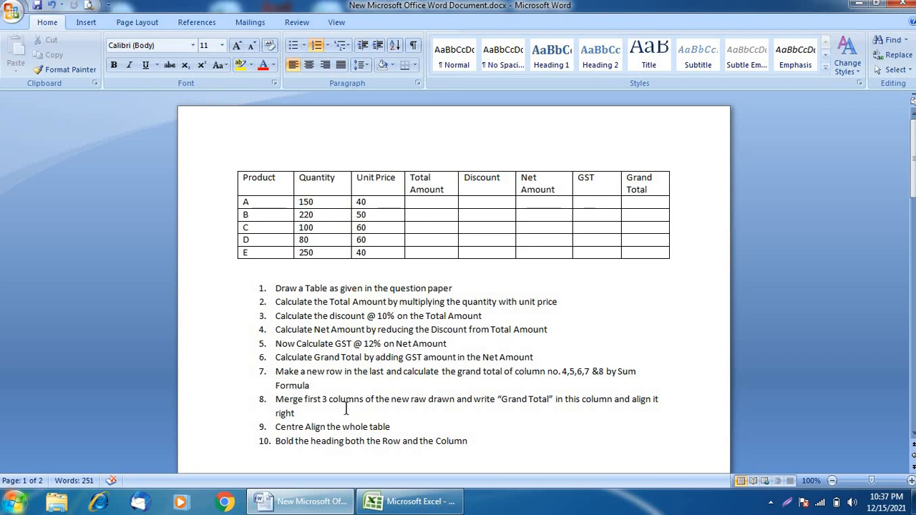
pyautogui.hotkey('alt', 'Tab')
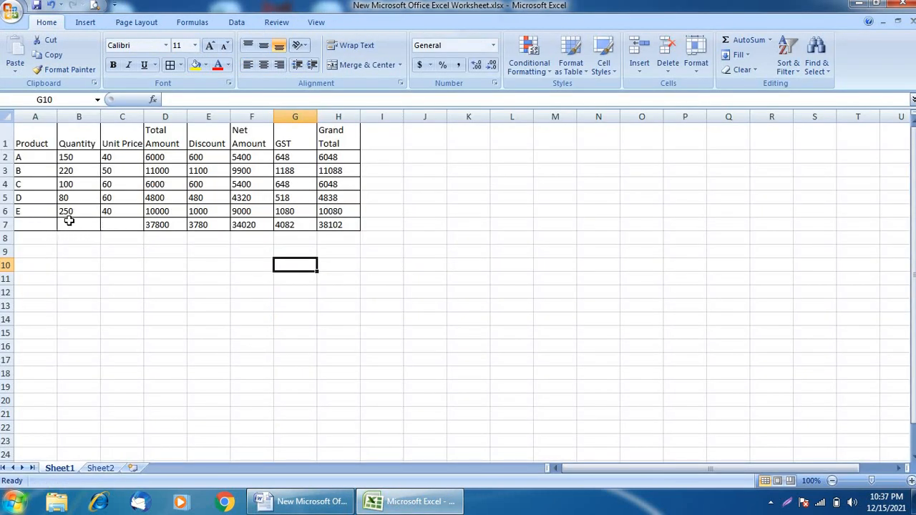
pyautogui.moveTo(40, 220); pyautogui.dragTo(107, 217)
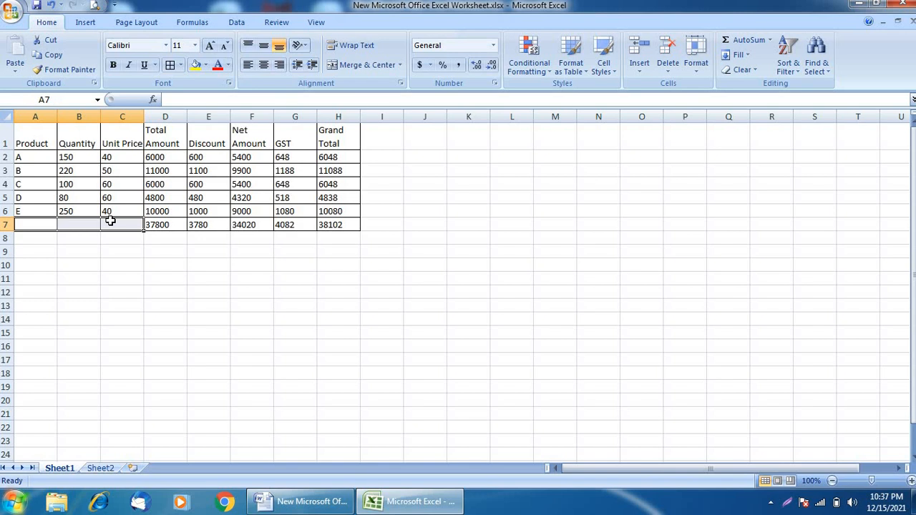
pyautogui.click(359, 71)
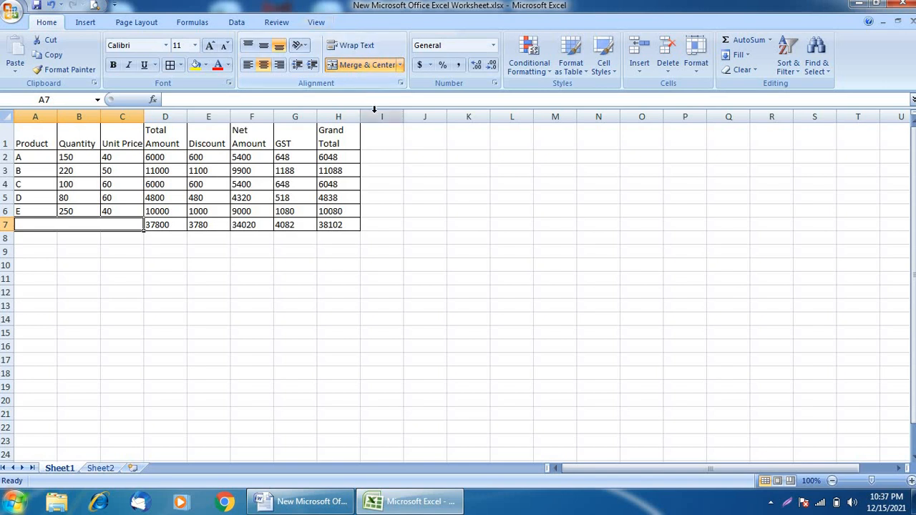
pyautogui.click(401, 66)
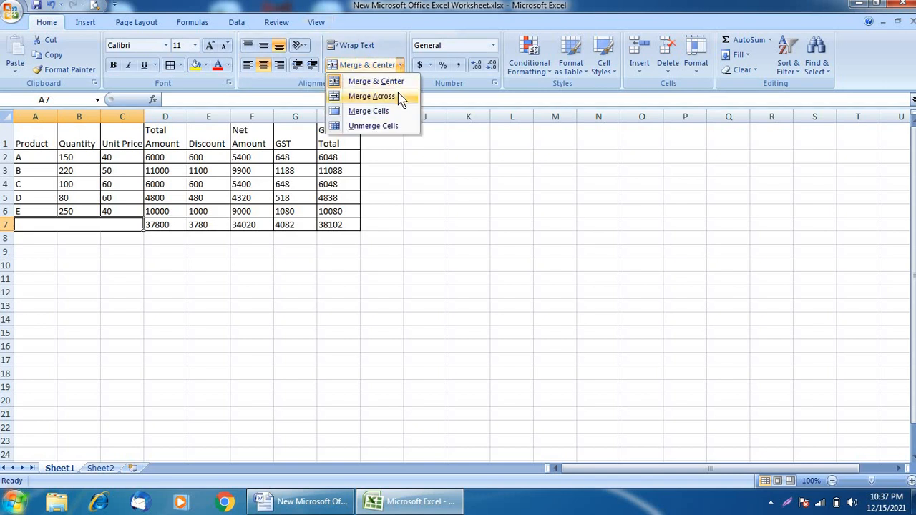
pyautogui.click(398, 95)
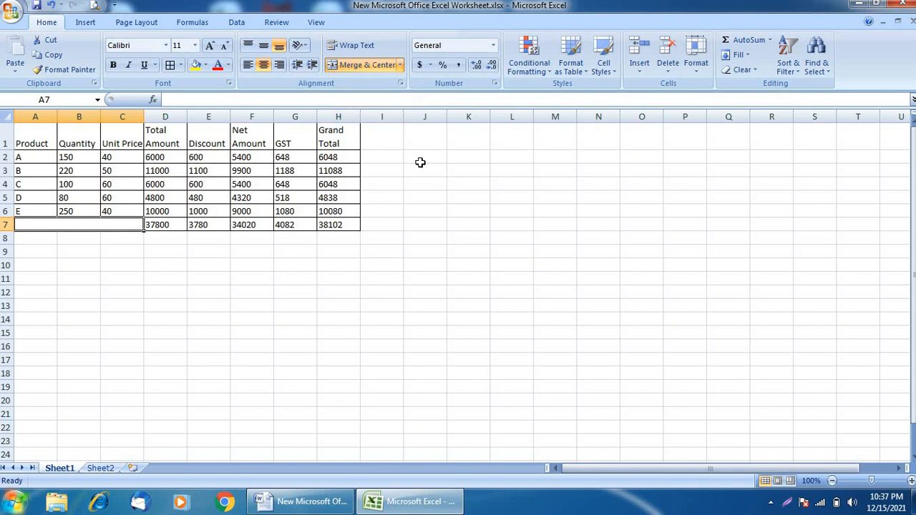
# Following the Word instruction for the label, enter "Grand Total" in the merged cell A7:C7 in Excel and right-align it
pyautogui.hotkey('alt', 'Tab')
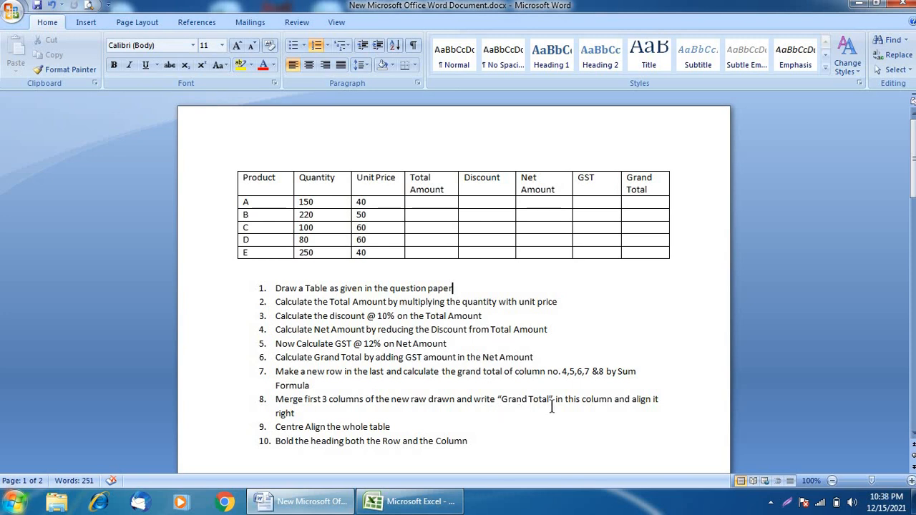
pyautogui.hotkey('alt', 'Tab')
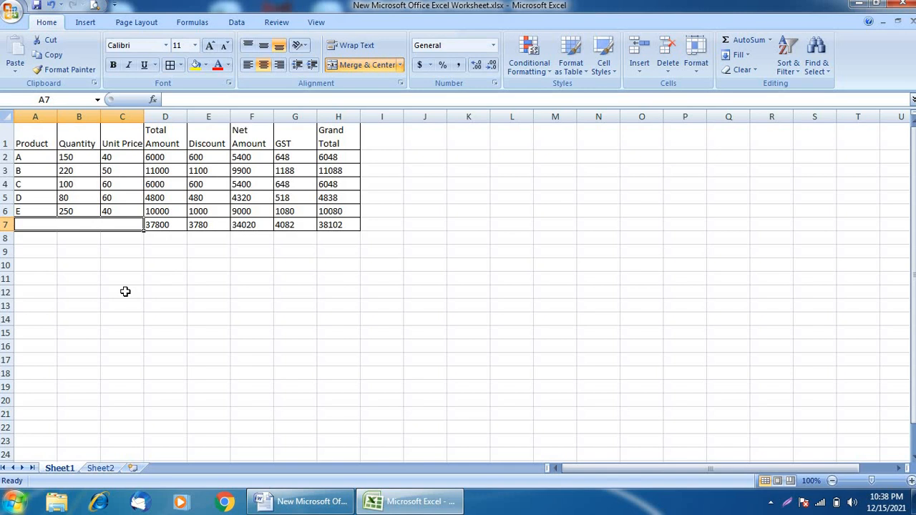
pyautogui.write('G')
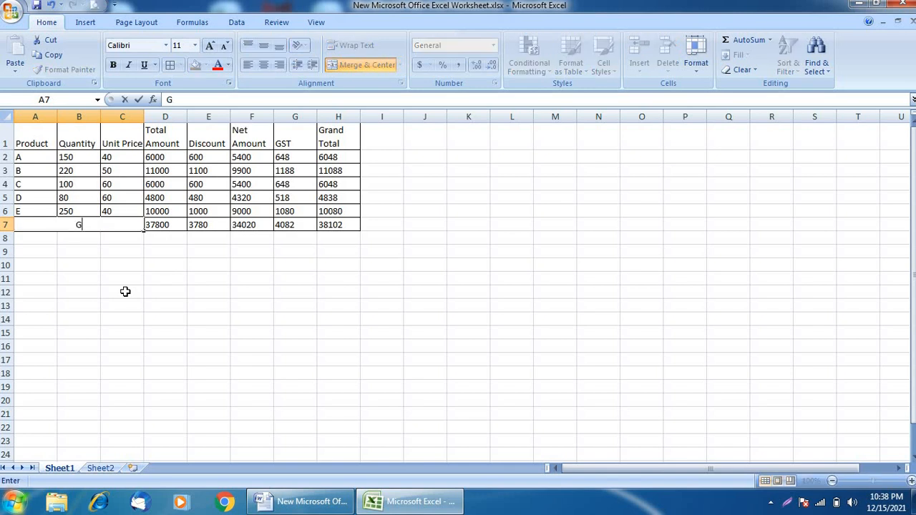
pyautogui.write('rand Total')
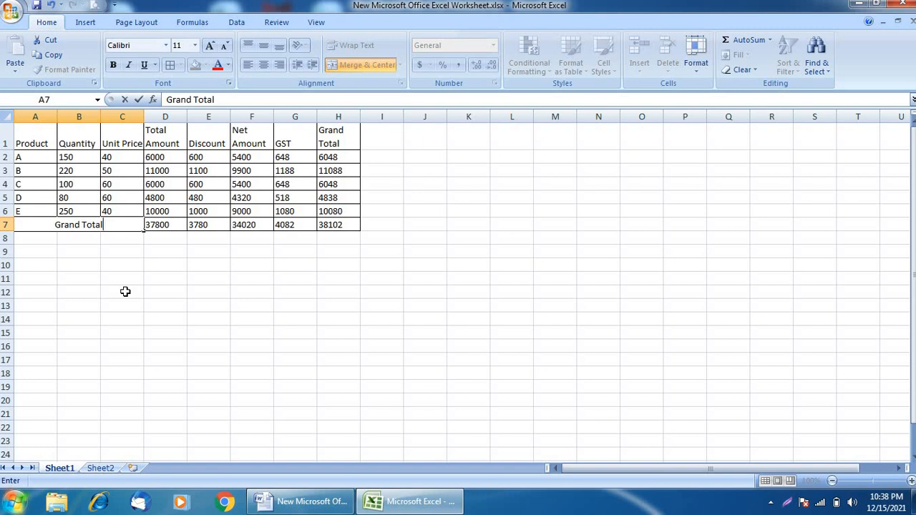
pyautogui.press('Return')
pyautogui.press('Up')
pyautogui.hotkey('alt', 'Tab')
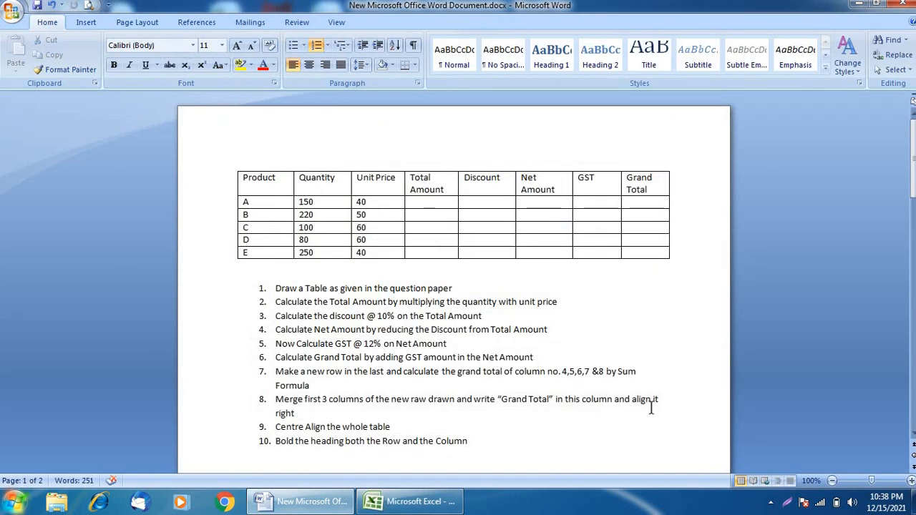
pyautogui.hotkey('alt', 'Tab')
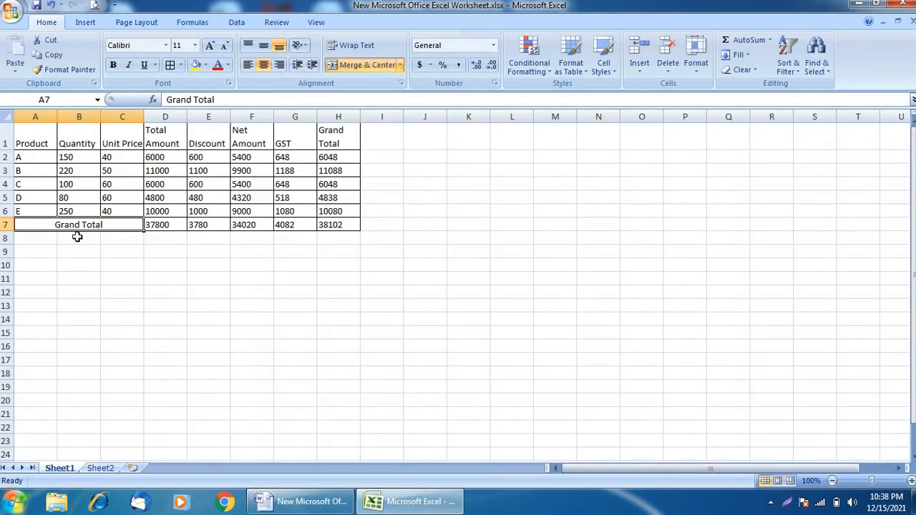
pyautogui.click(281, 67)
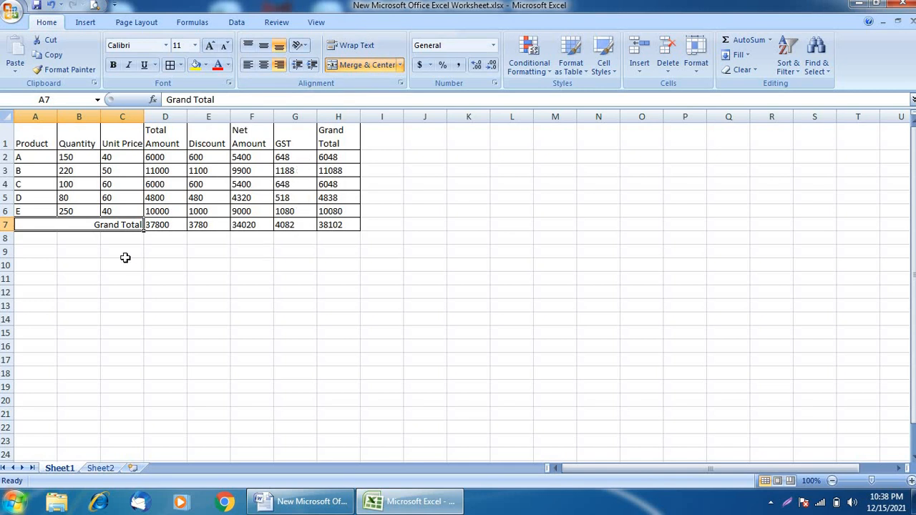
# Check the alignment instruction in Word and center the whole Excel table A1:H7 horizontally and vertically
pyautogui.hotkey('alt', 'Tab')
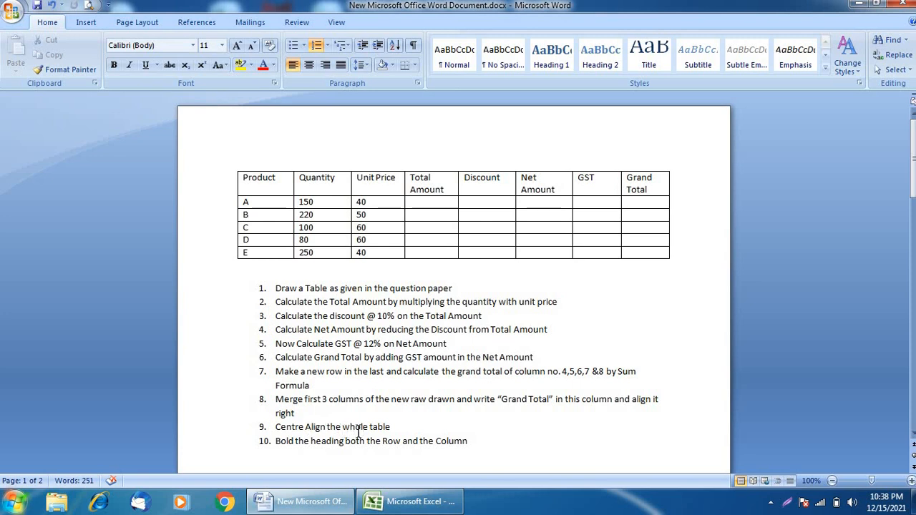
pyautogui.hotkey('alt', 'Tab')
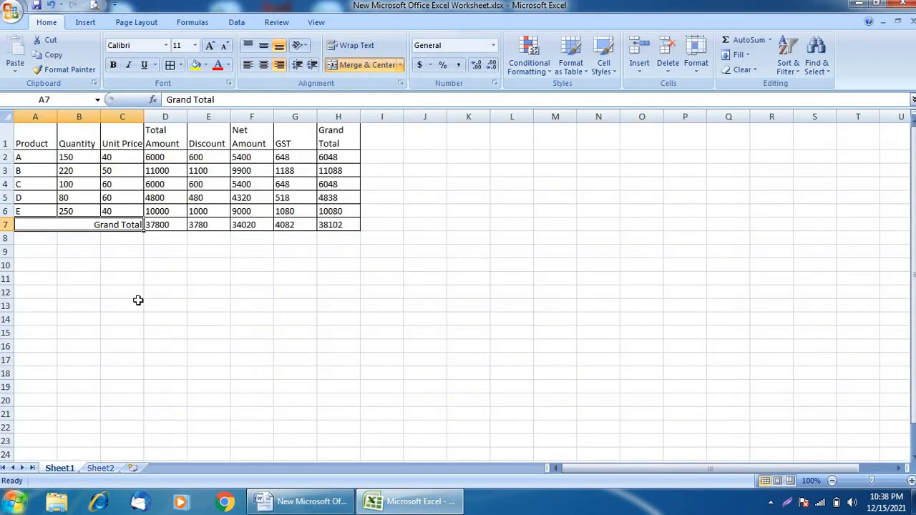
pyautogui.moveTo(36, 141); pyautogui.dragTo(333, 226)
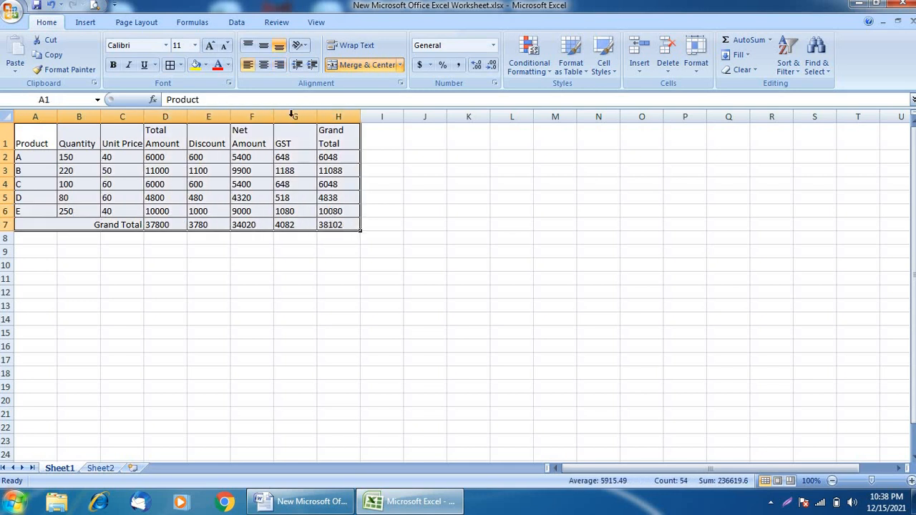
pyautogui.click(265, 67)
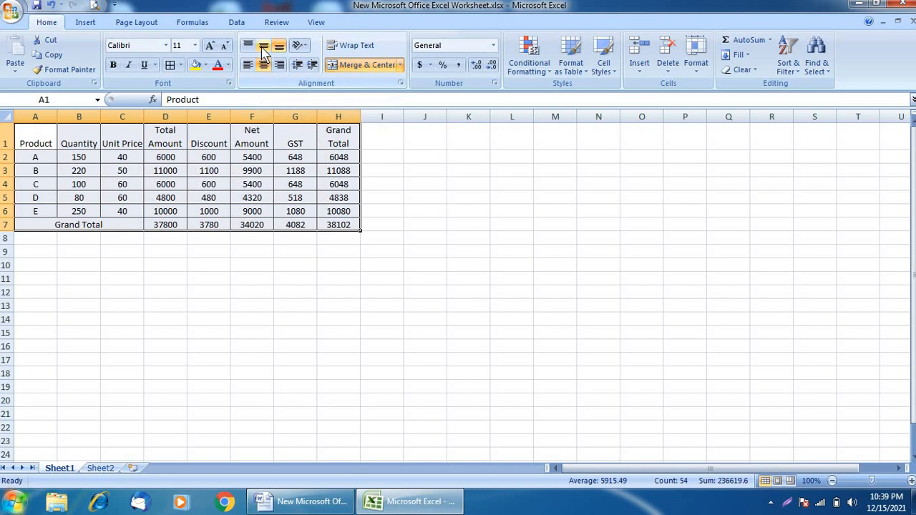
pyautogui.click(263, 47)
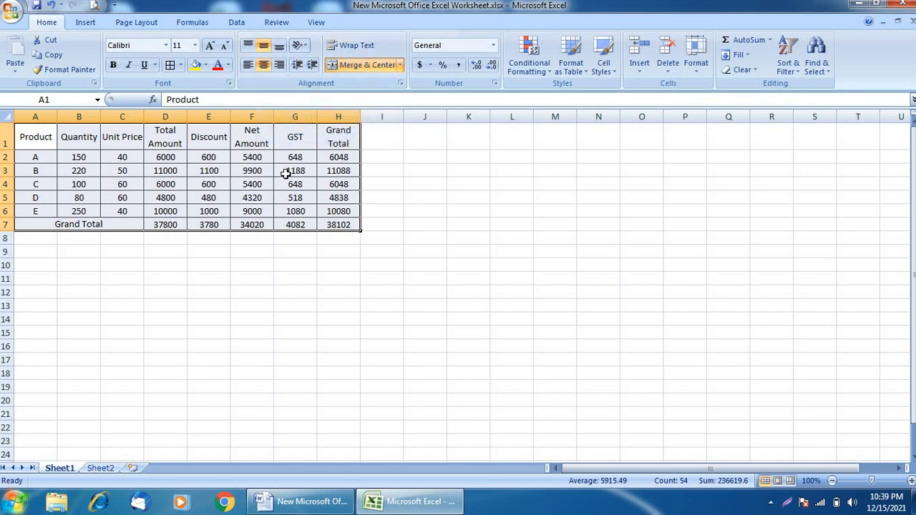
# Check the bold instruction in Word and make the column headings in A1:H1 of the Excel table bold
pyautogui.hotkey('alt', 'Tab')
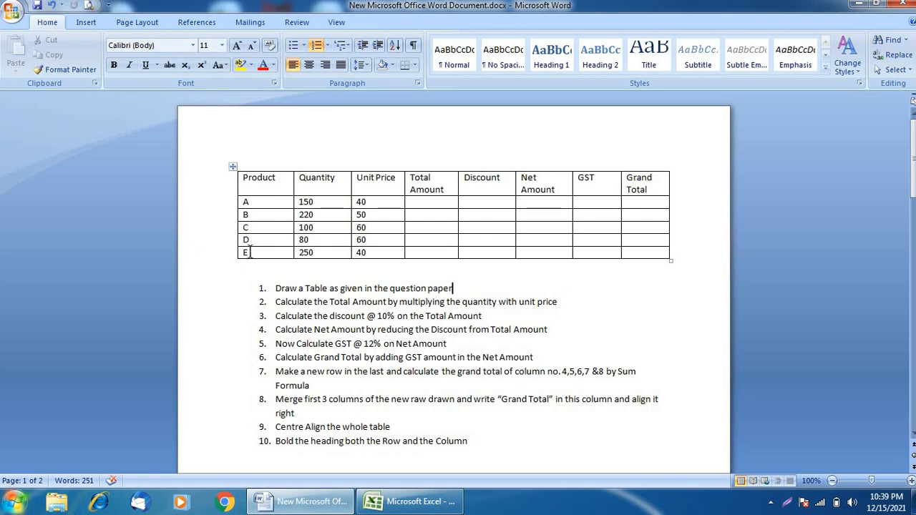
pyautogui.hotkey('alt', 'Tab')
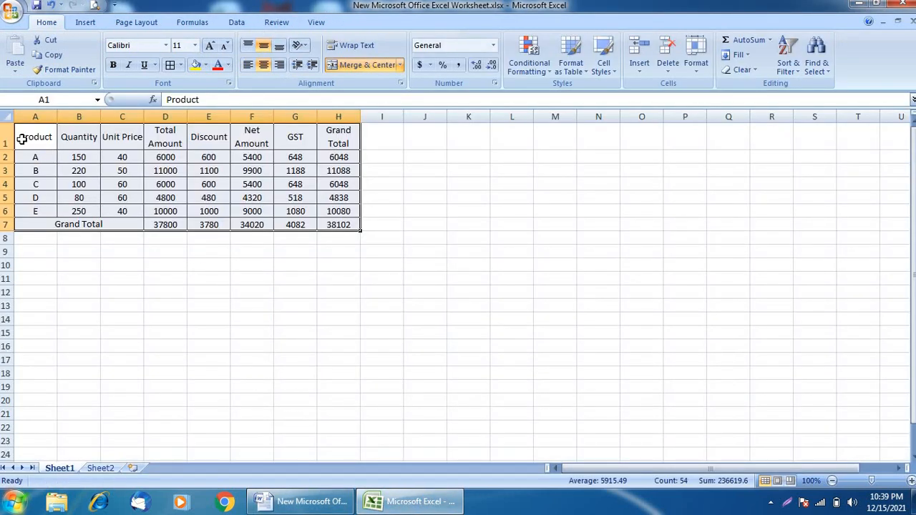
pyautogui.moveTo(22, 139); pyautogui.dragTo(336, 141)
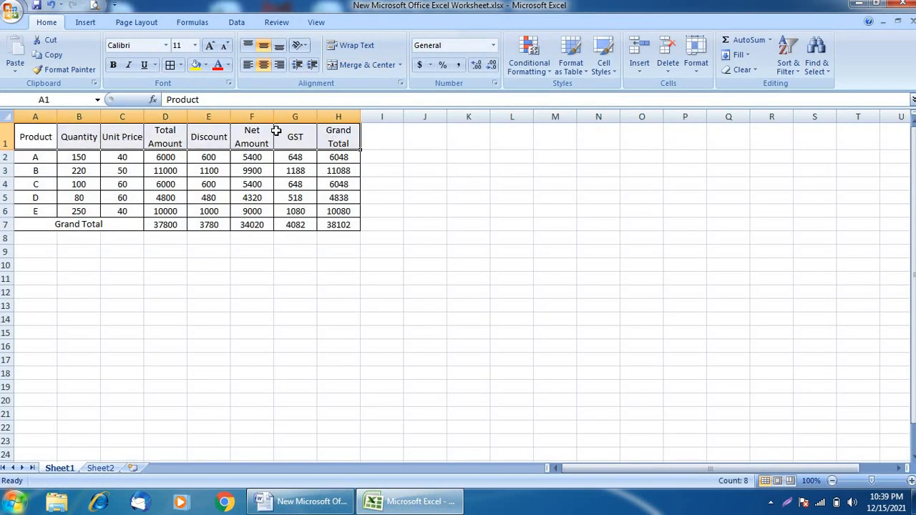
pyautogui.click(114, 65)
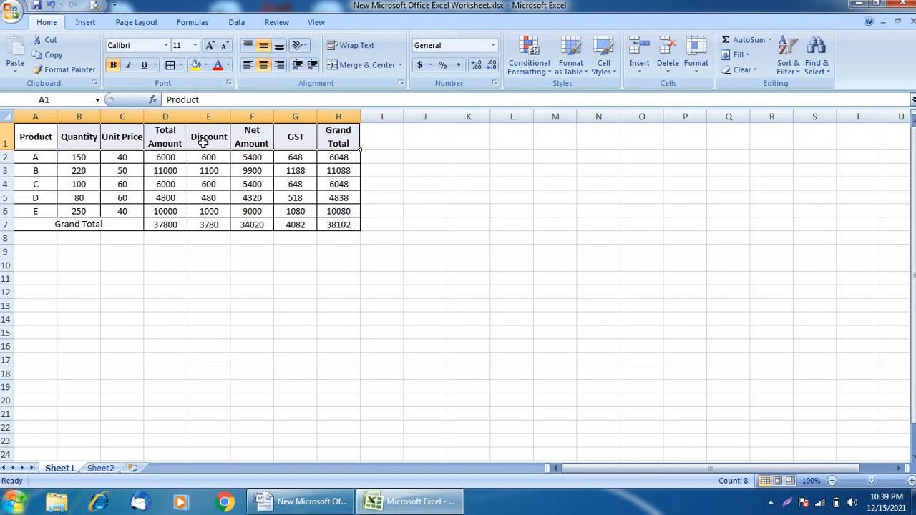
pyautogui.click(30, 280)
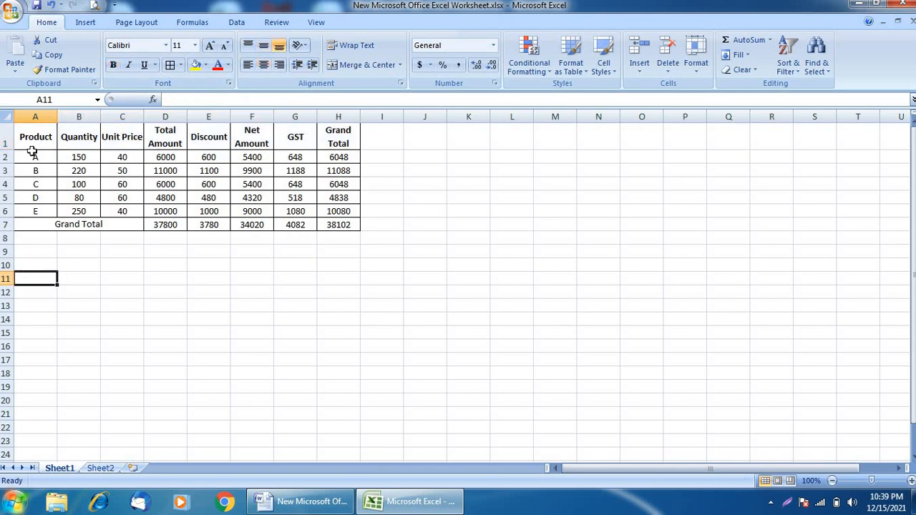
# Bold the product letters in A2:A6 and the "Grand Total" label in row 7, and recheck the instructions in Word
pyautogui.moveTo(34, 157); pyautogui.dragTo(38, 210)
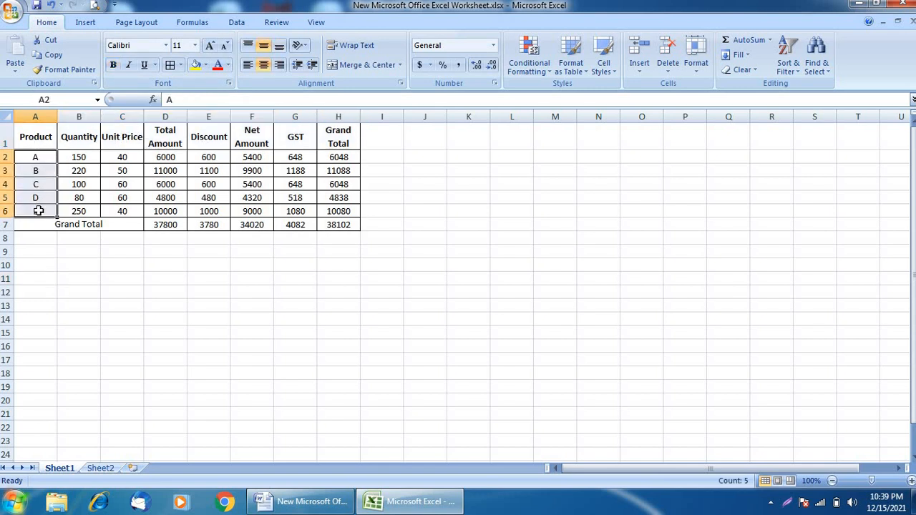
pyautogui.click(113, 65)
pyautogui.click(133, 281)
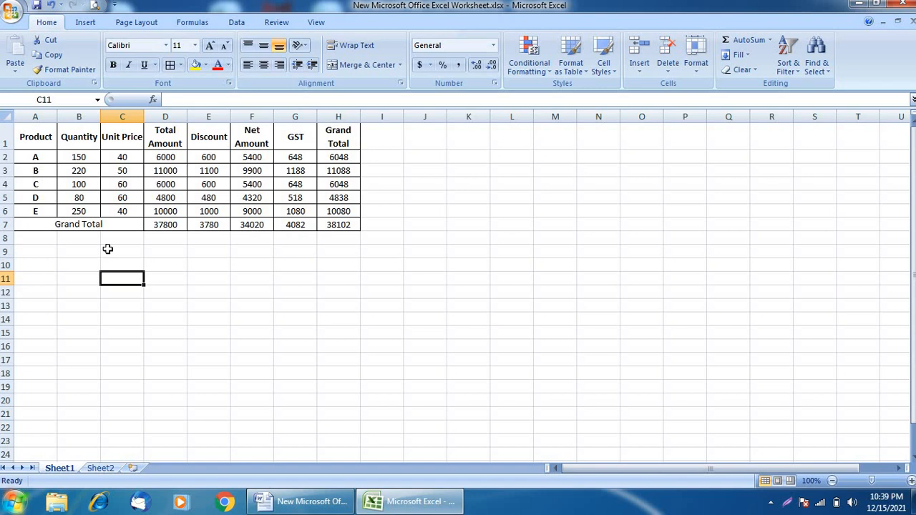
pyautogui.click(55, 225)
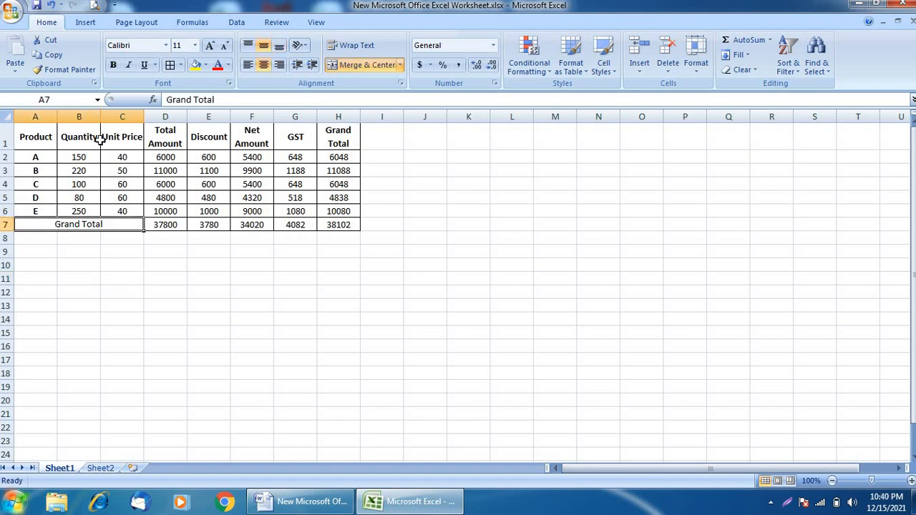
pyautogui.click(113, 65)
pyautogui.hotkey('alt', 'Tab')
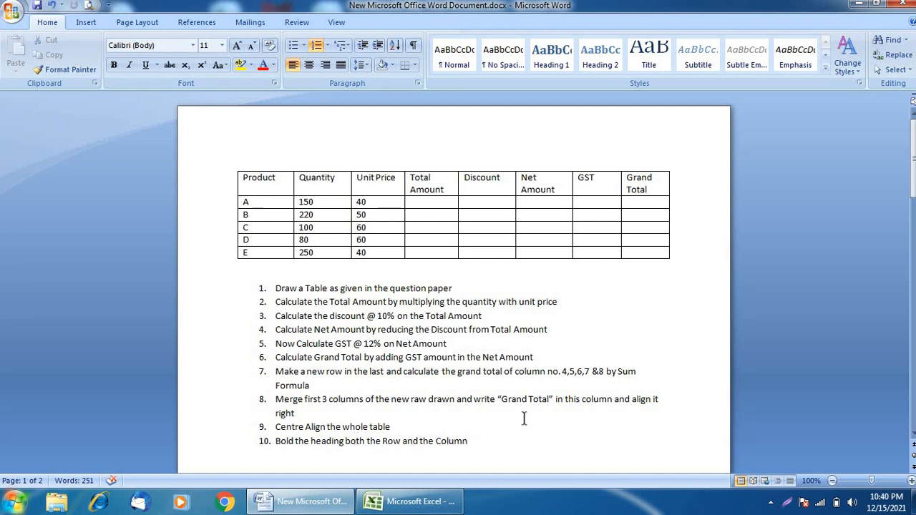
pyautogui.hotkey('alt', 'Tab')
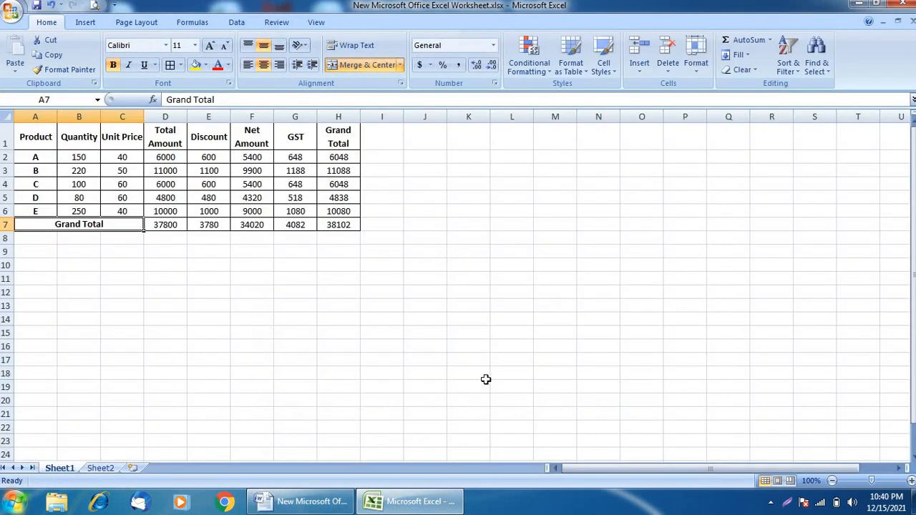